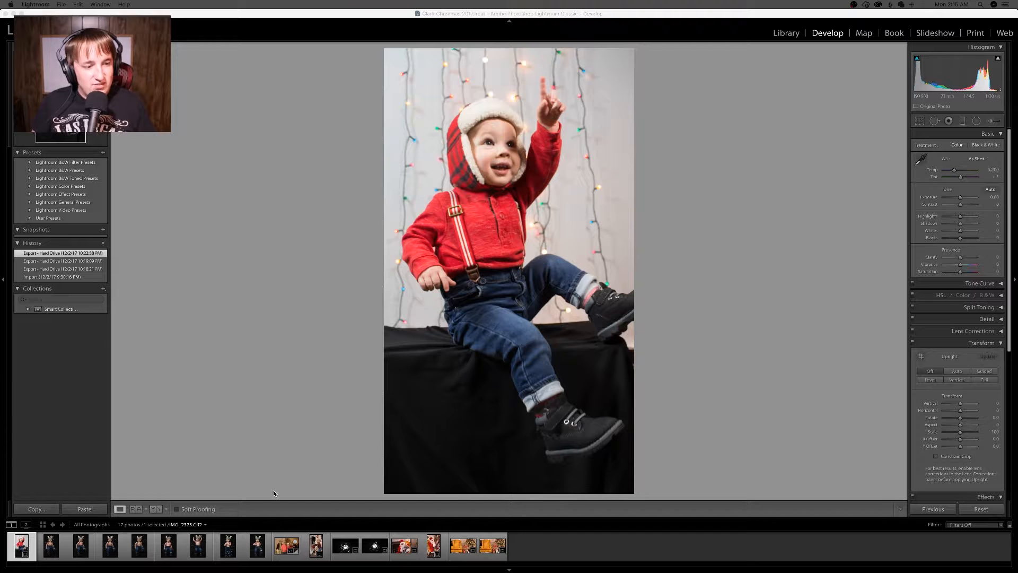
Step: Browse through the first few photos in the filmstrip, stepping back and forth between them
left_click(81, 550)
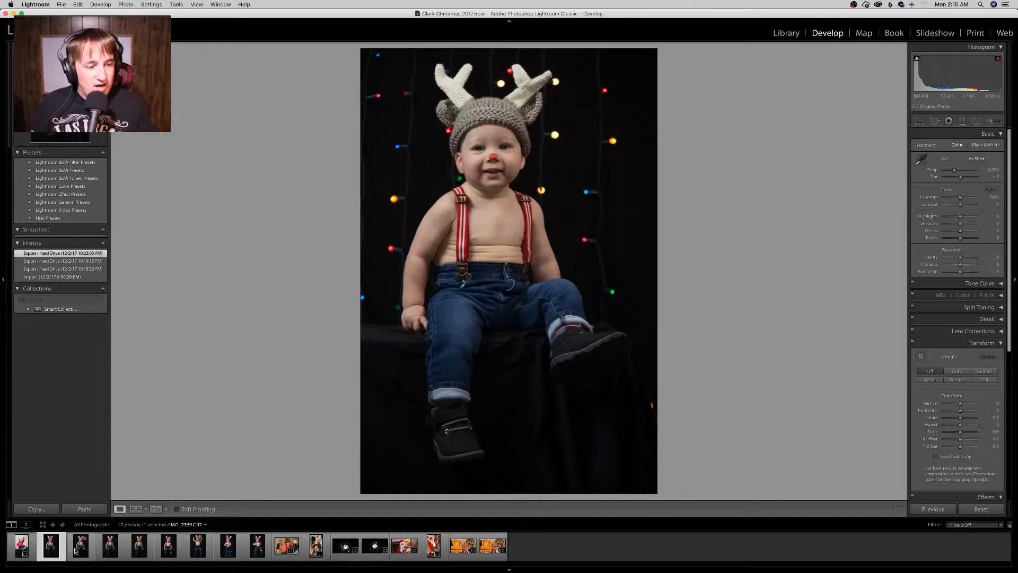
left_click(22, 546)
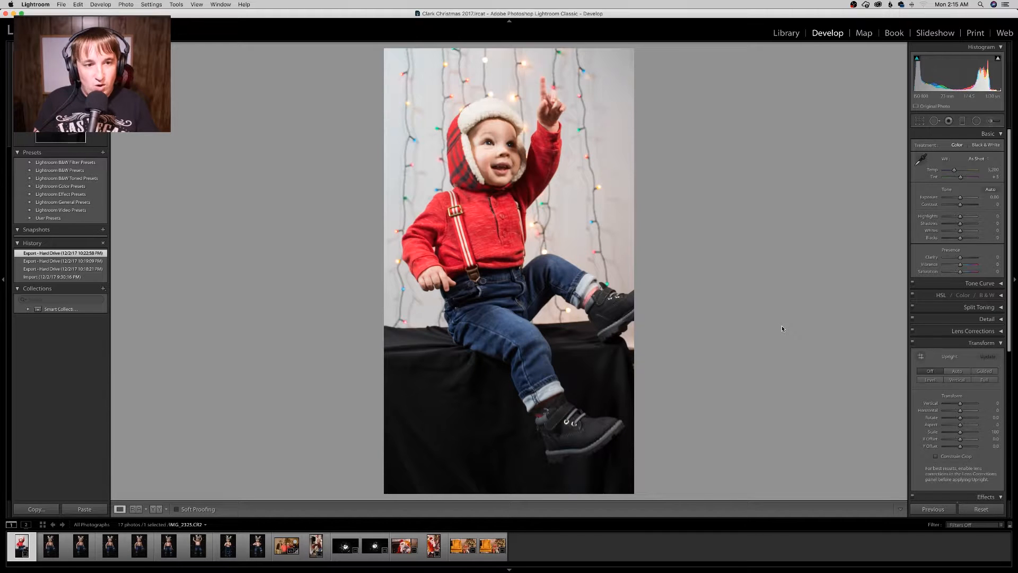
key("Right")
key("Right")
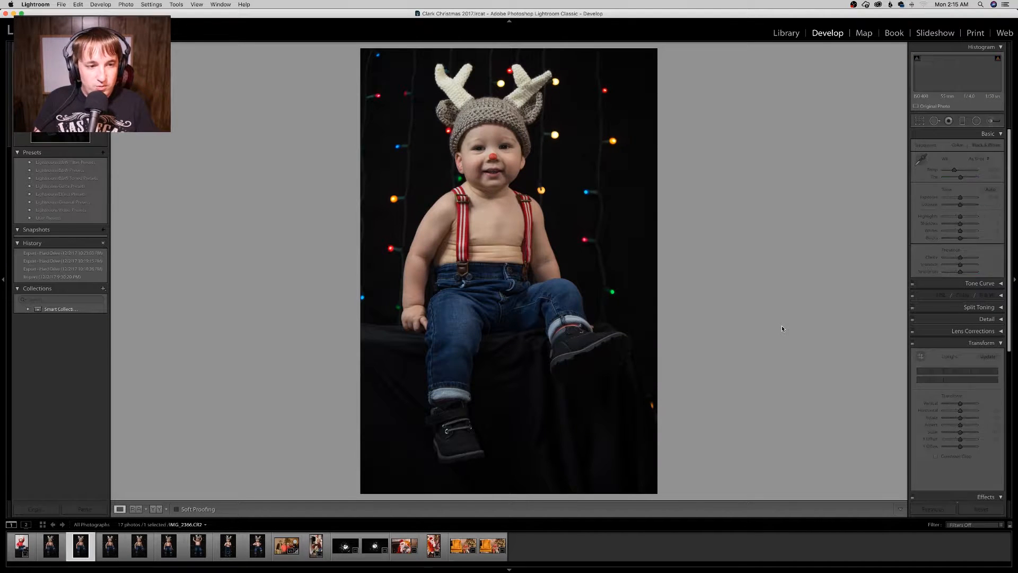
key("Left")
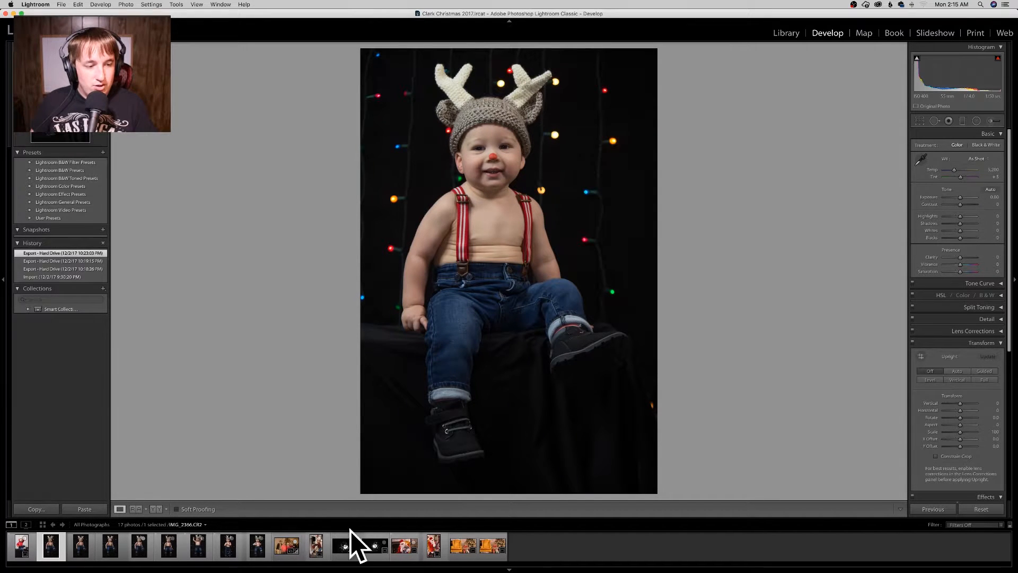
key("Left")
key("Right")
key("Right")
key("Right")
key("Right")
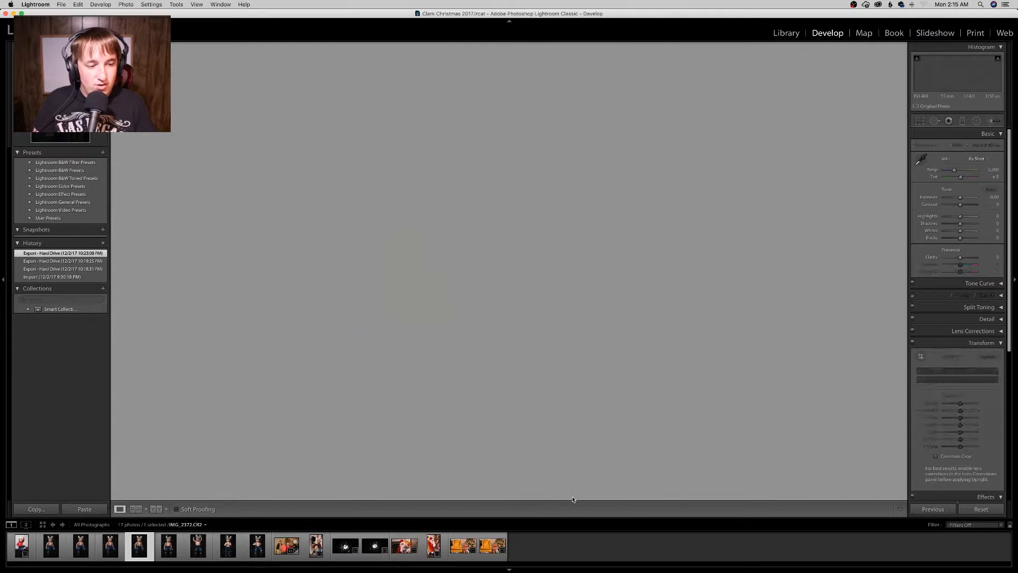
left_click(17, 550)
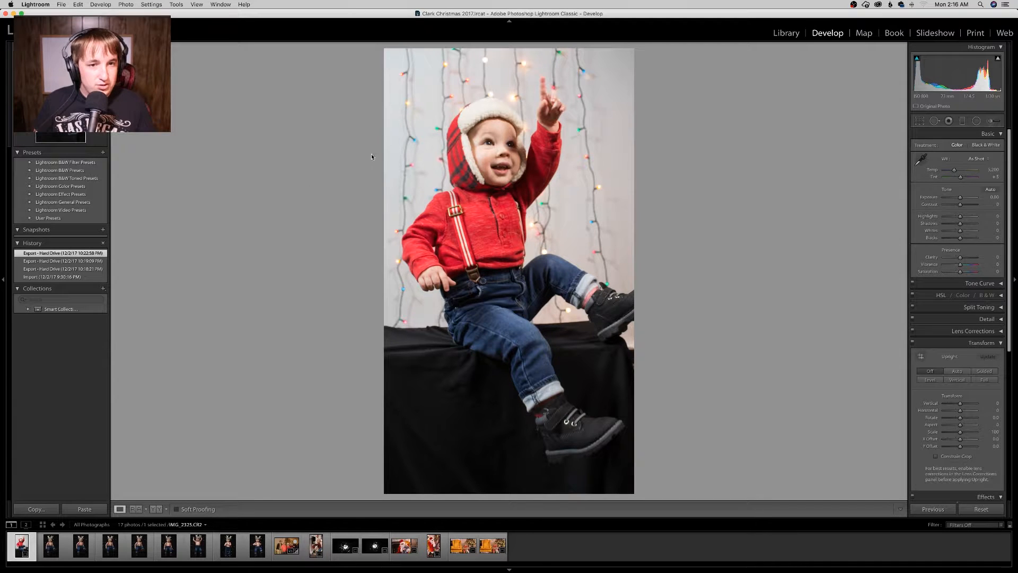
left_click(787, 33)
left_click(83, 510)
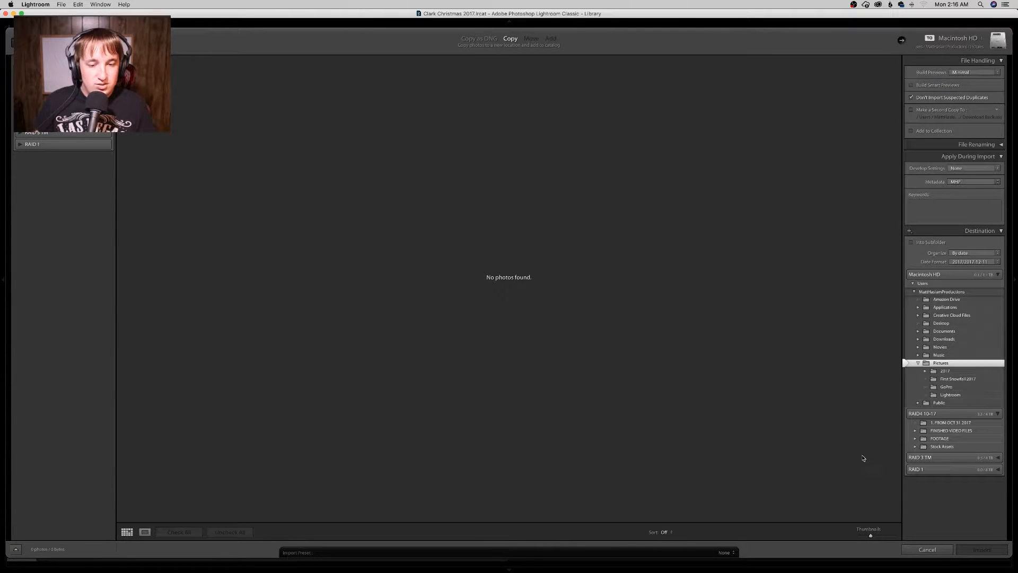
left_click(927, 549)
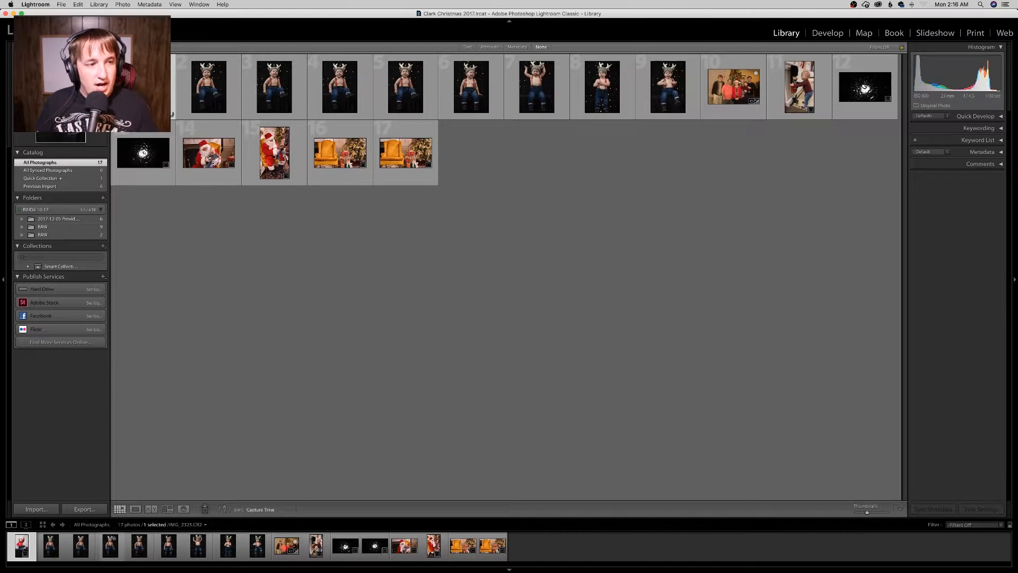
key("e")
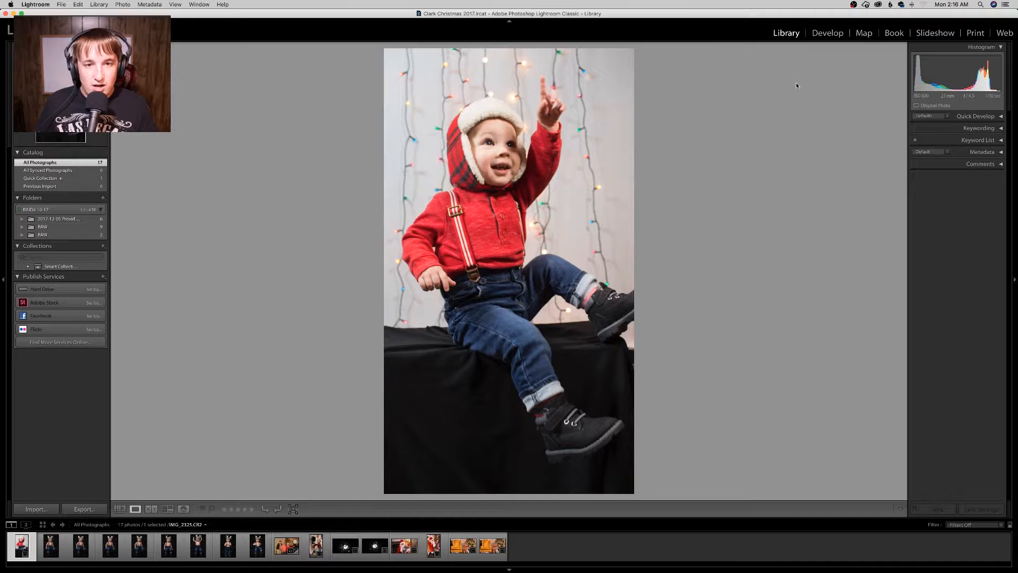
left_click(834, 34)
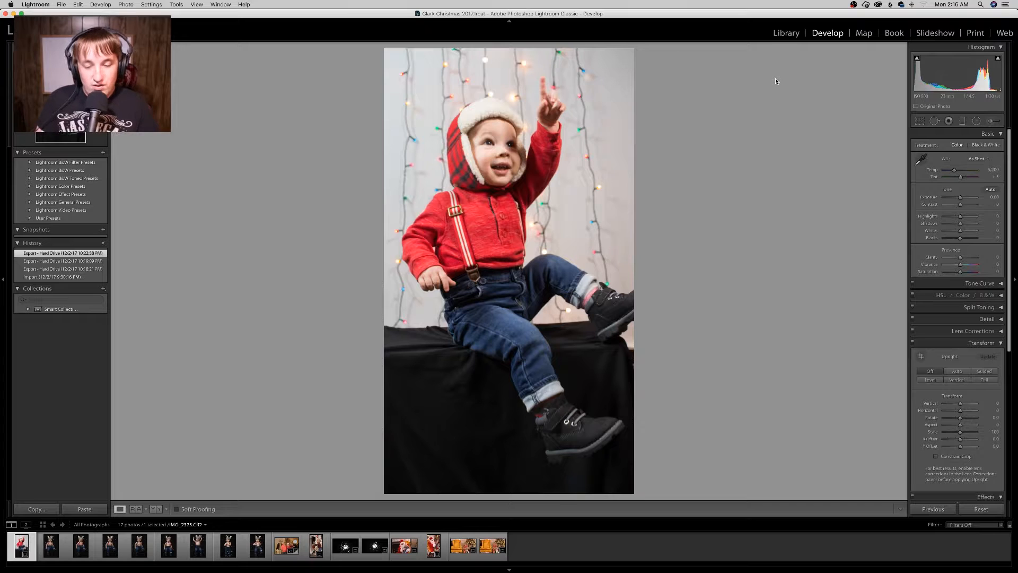
Step: Rate the red-outfit photo one star and the reindeer-hat photo five stars
key("1")
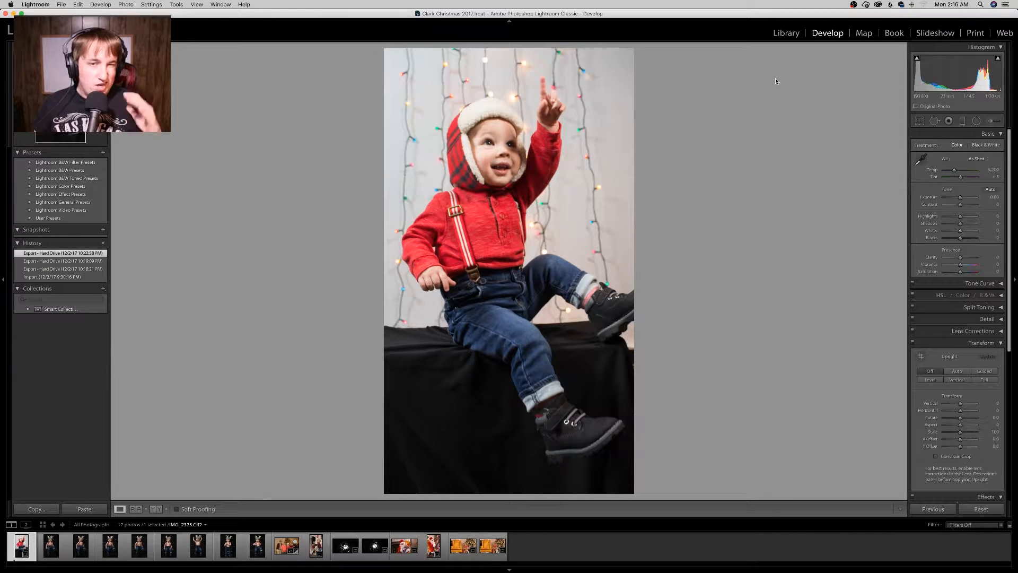
key("Right")
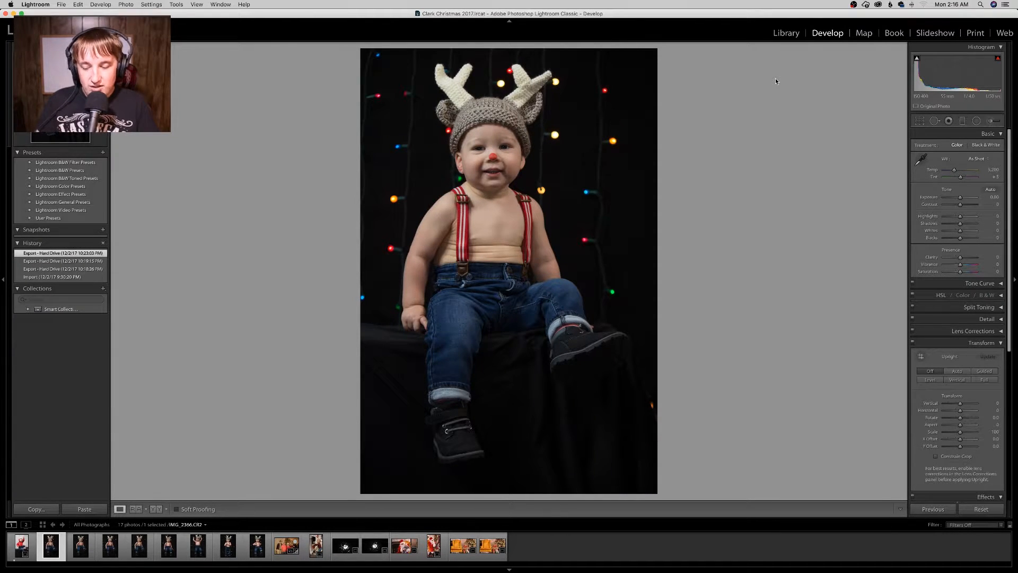
key("5")
key("Right")
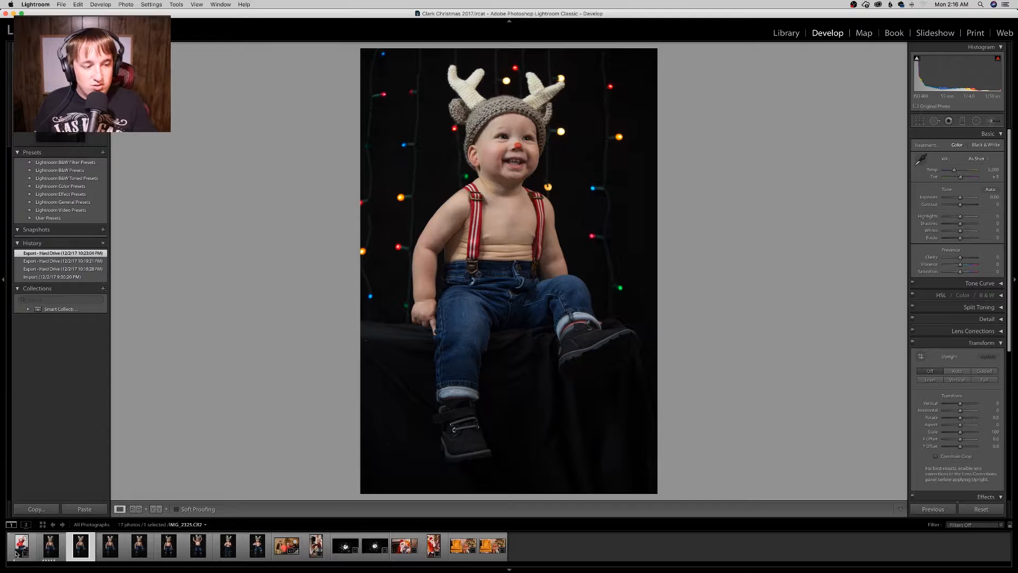
Step: Show the library grid and filter the photos by five-star and then one-star ratings
left_click(790, 34)
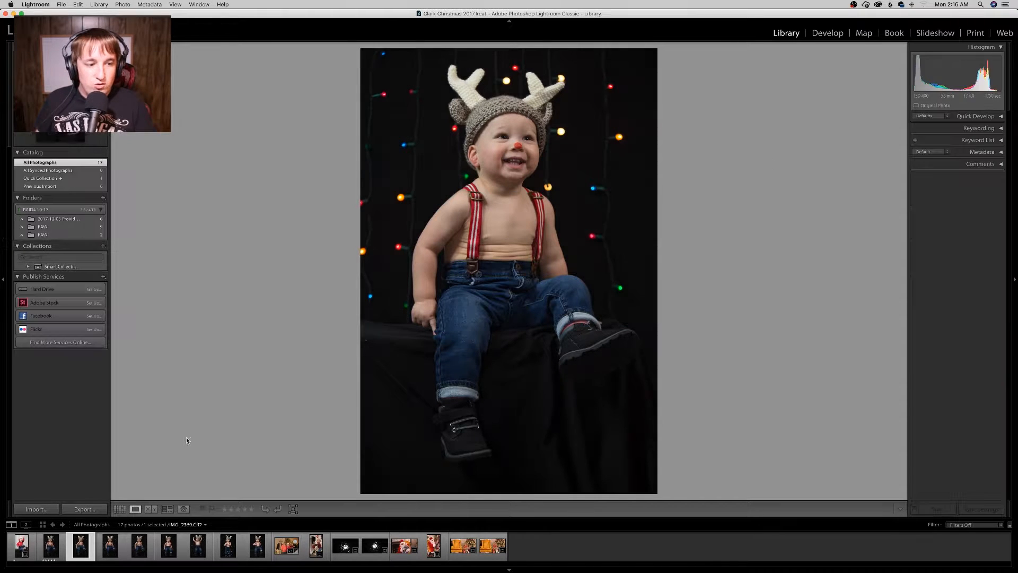
left_click(120, 509)
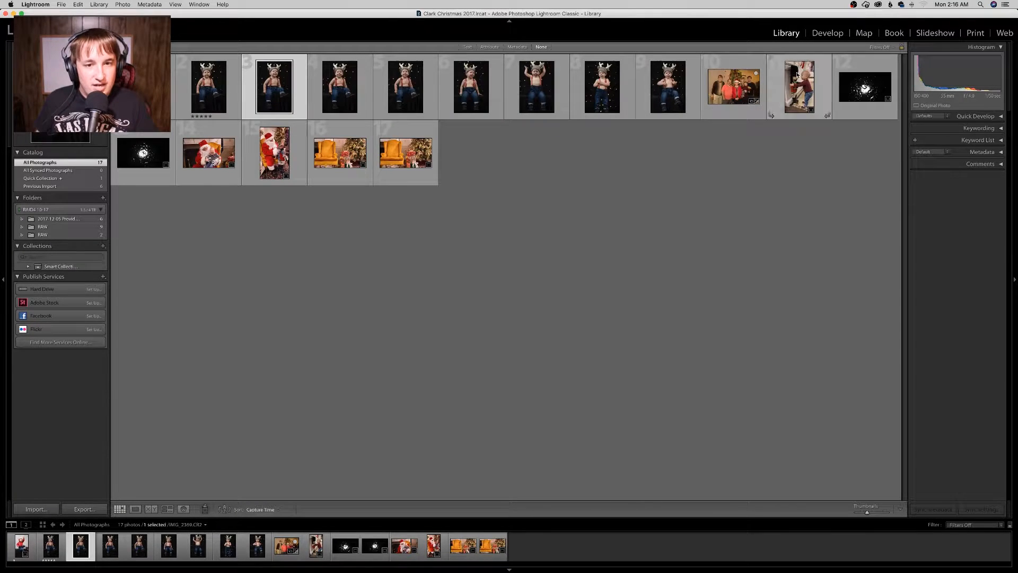
left_click(887, 48)
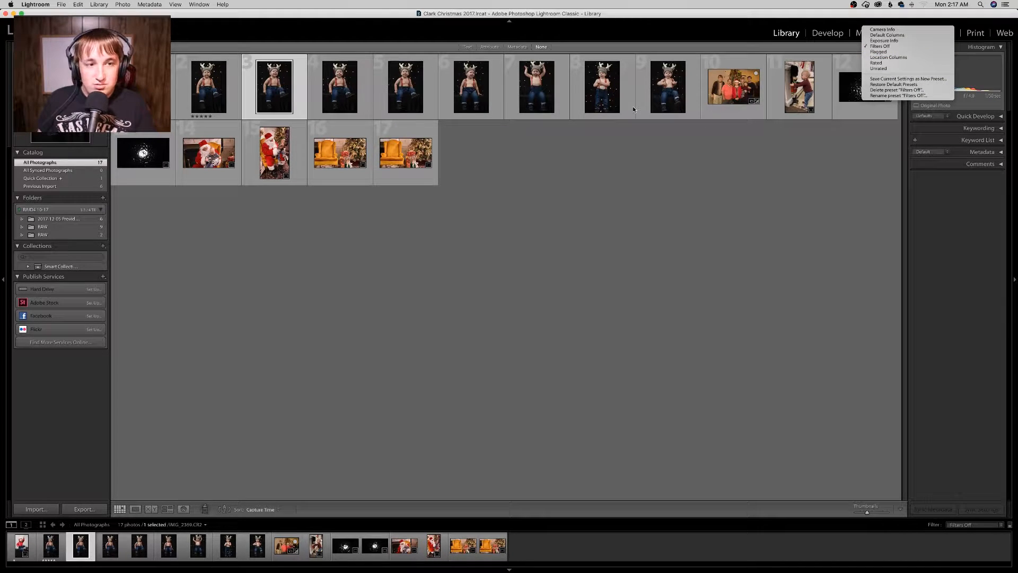
left_click(488, 47)
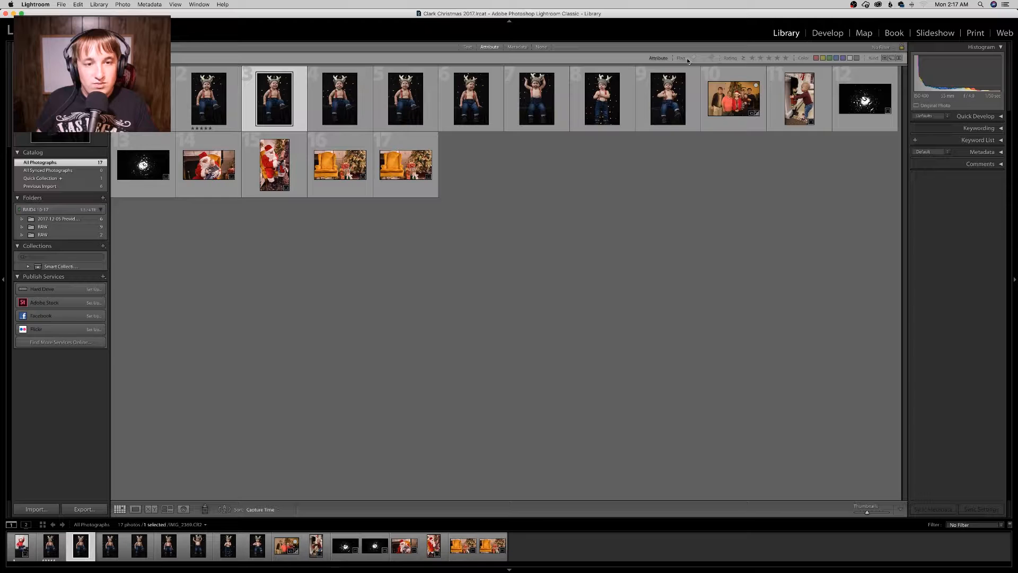
left_click(786, 58)
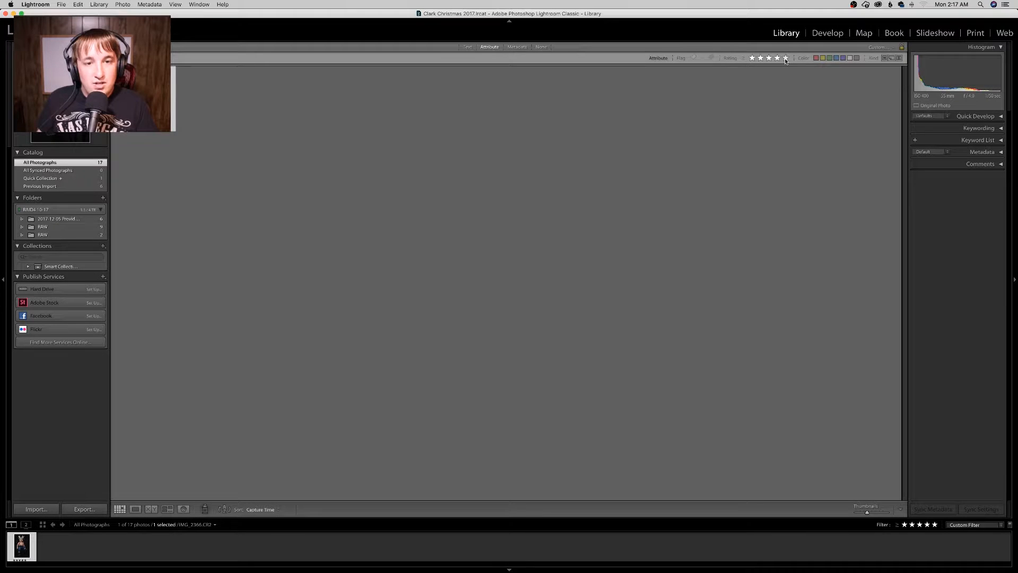
left_click(753, 58)
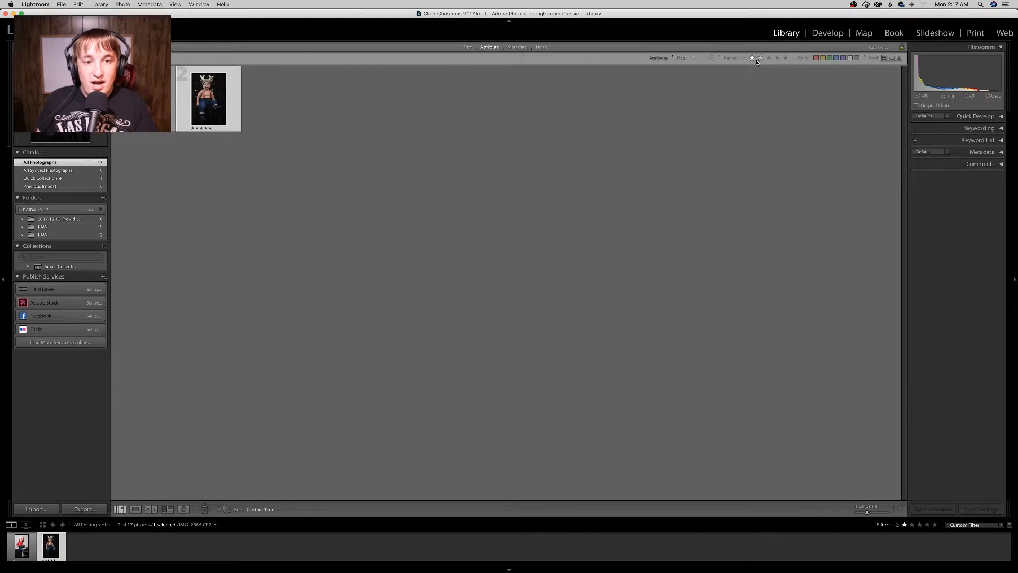
Step: Set the rating filter to 'Rating is equal to', then clear the rating filter
left_click(744, 59)
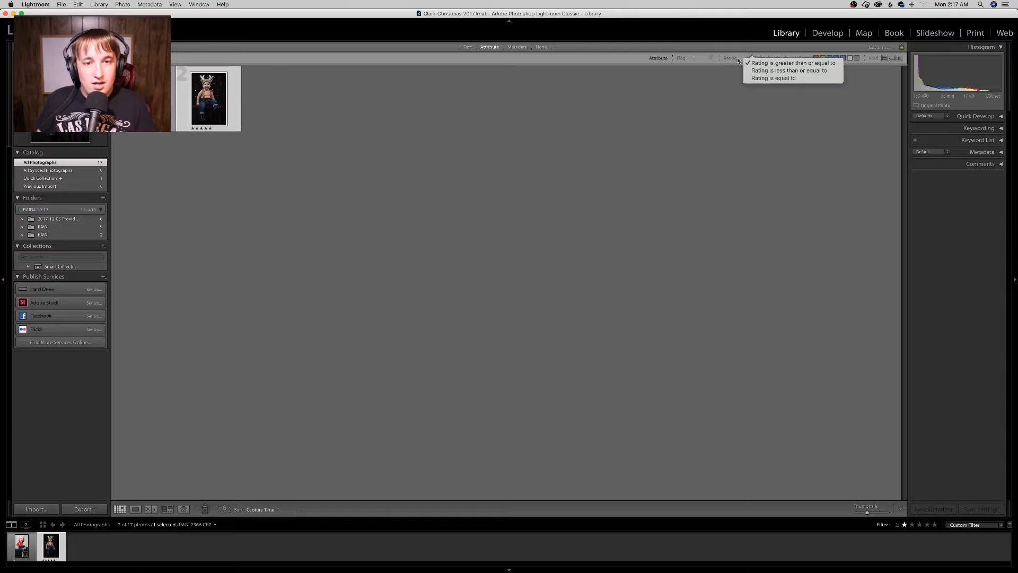
left_click(736, 61)
left_click(747, 77)
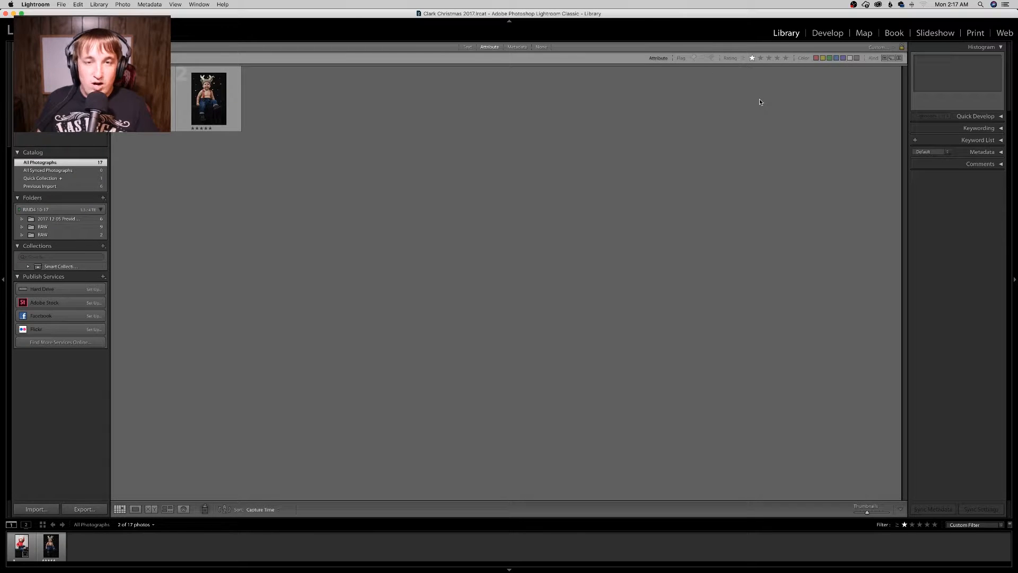
left_click(753, 59)
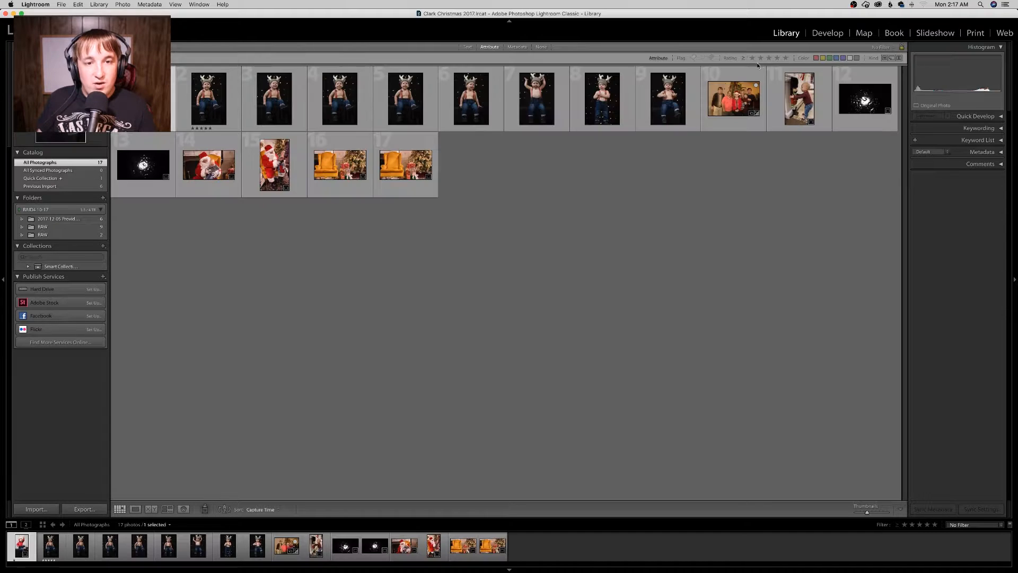
Step: Select the red-outfit photo and flag it as rejected
left_click(737, 188)
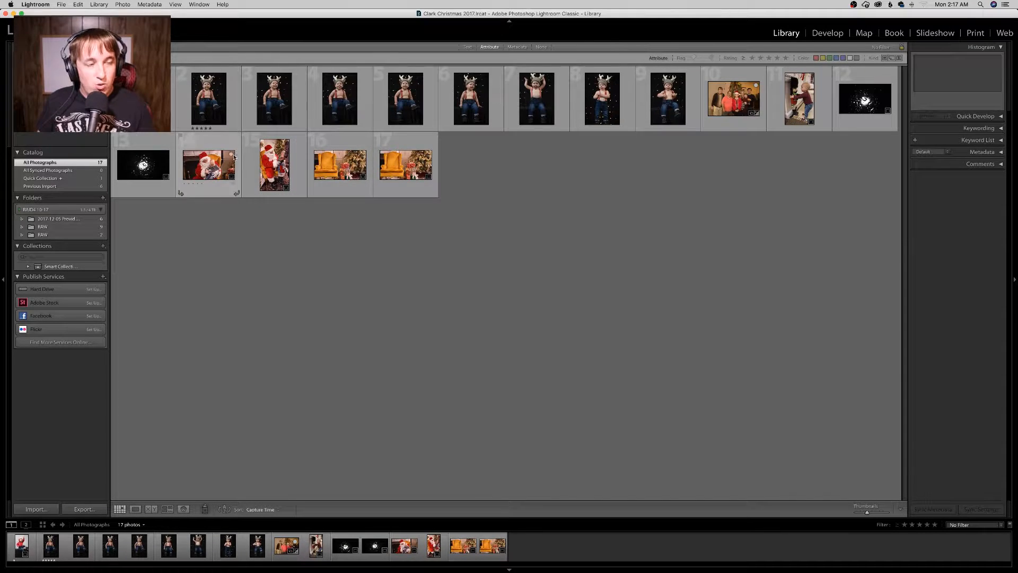
left_click(151, 103)
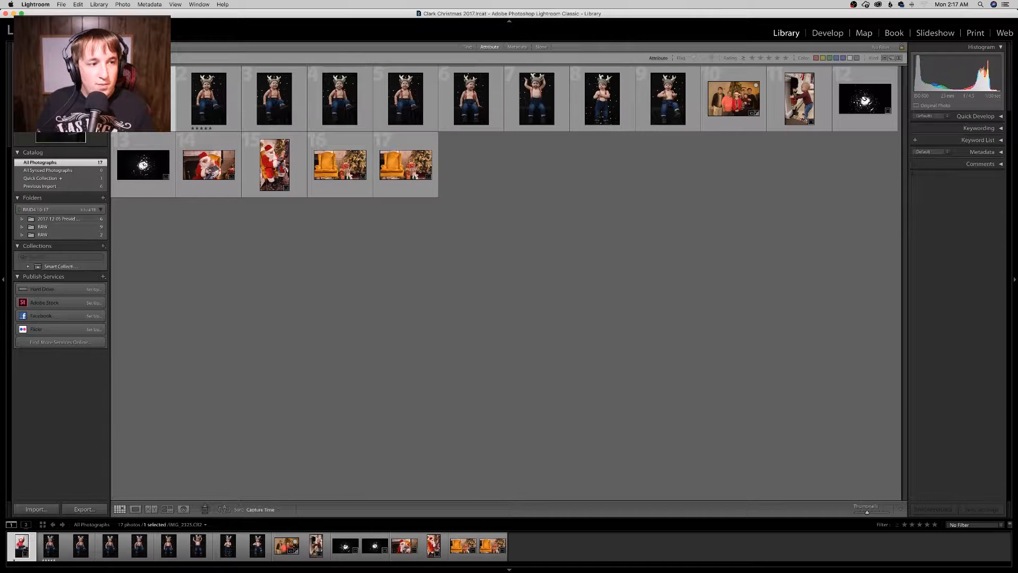
key("e")
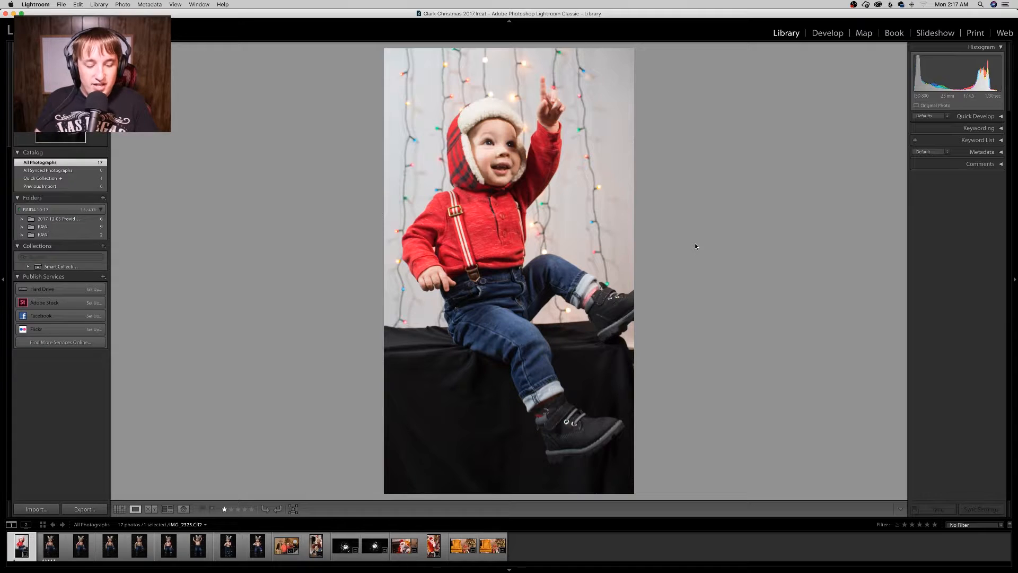
key("x")
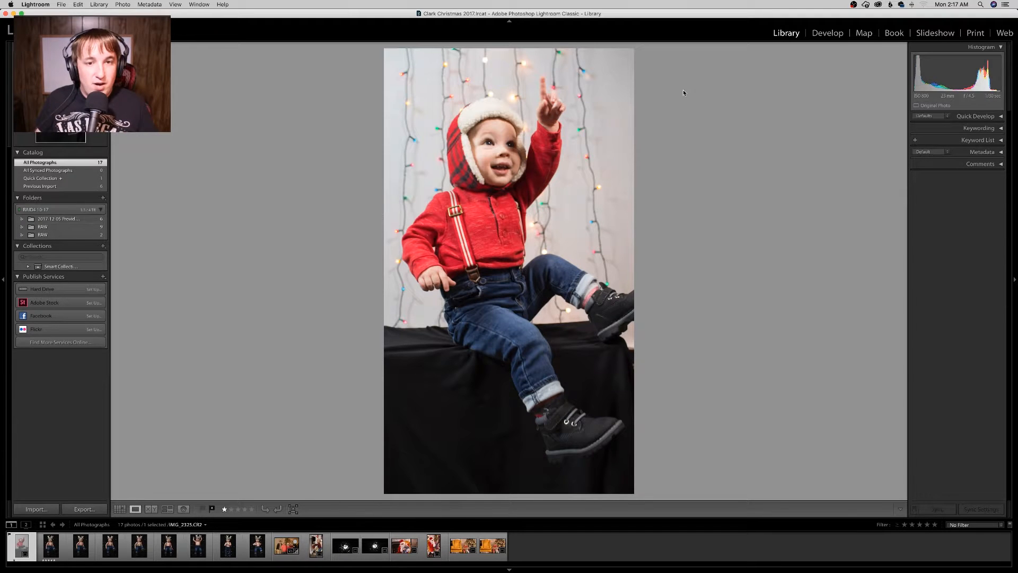
Step: Open the family photo by the Christmas tree in Develop and move the source of the healing spot near the top of the door
left_click(119, 509)
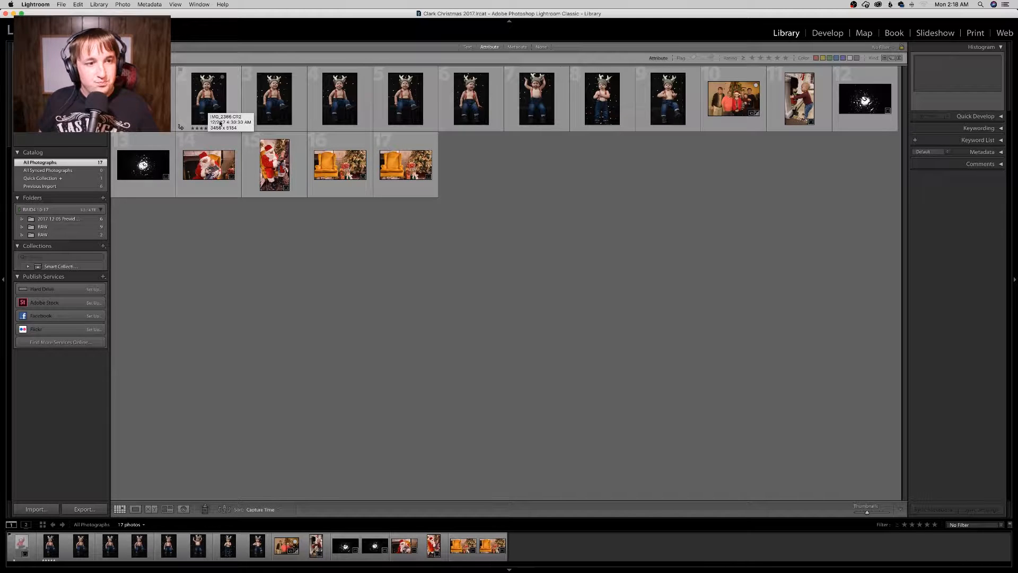
left_click(215, 106)
double_click(215, 106)
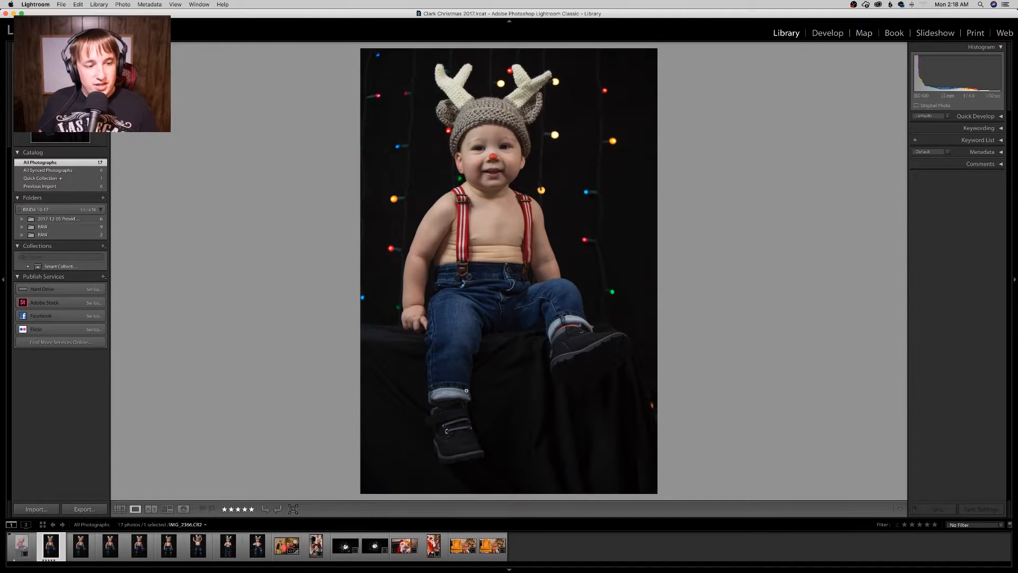
left_click(285, 549)
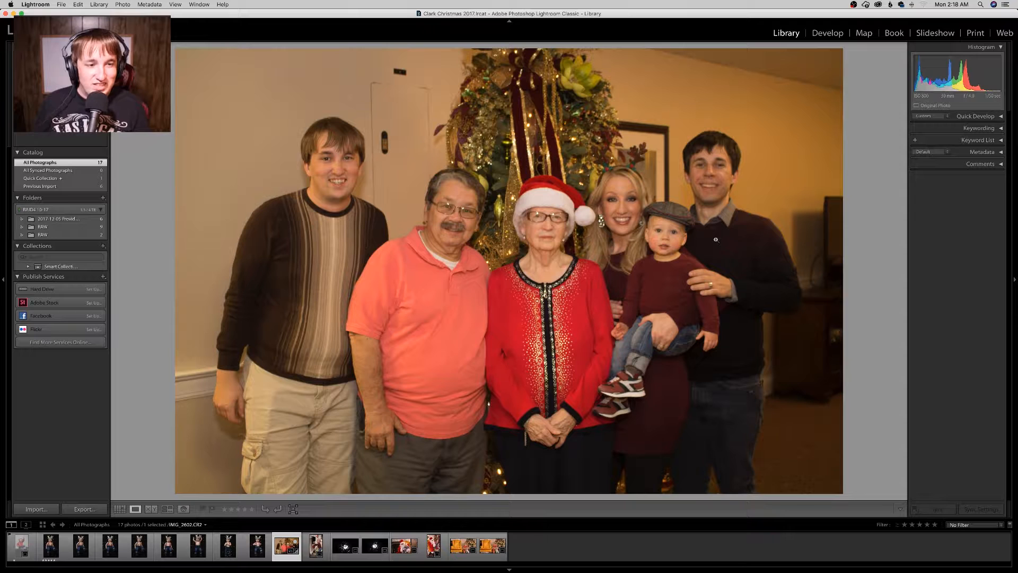
left_click(827, 35)
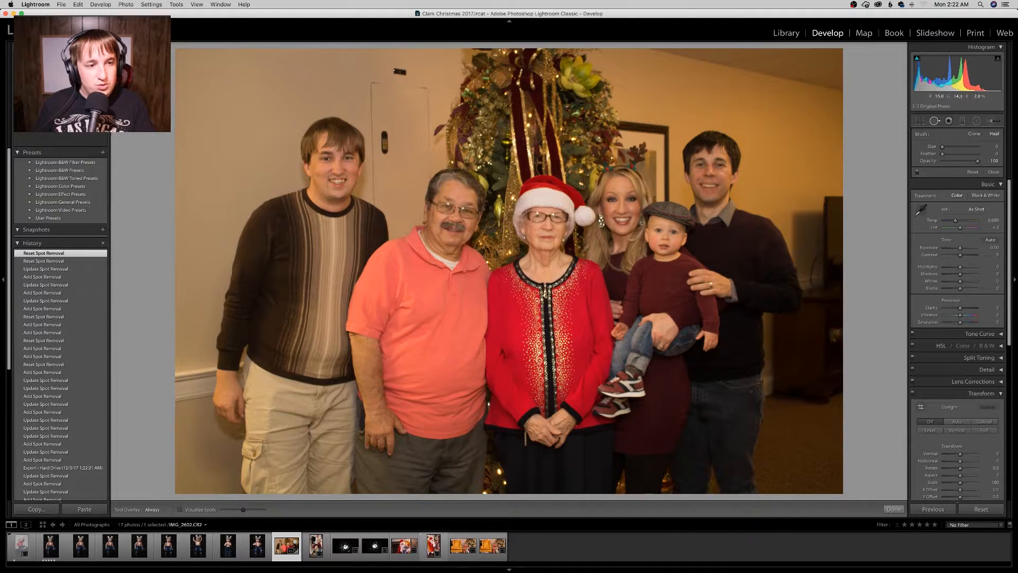
left_click(398, 71)
left_click_drag(398, 73, 401, 72)
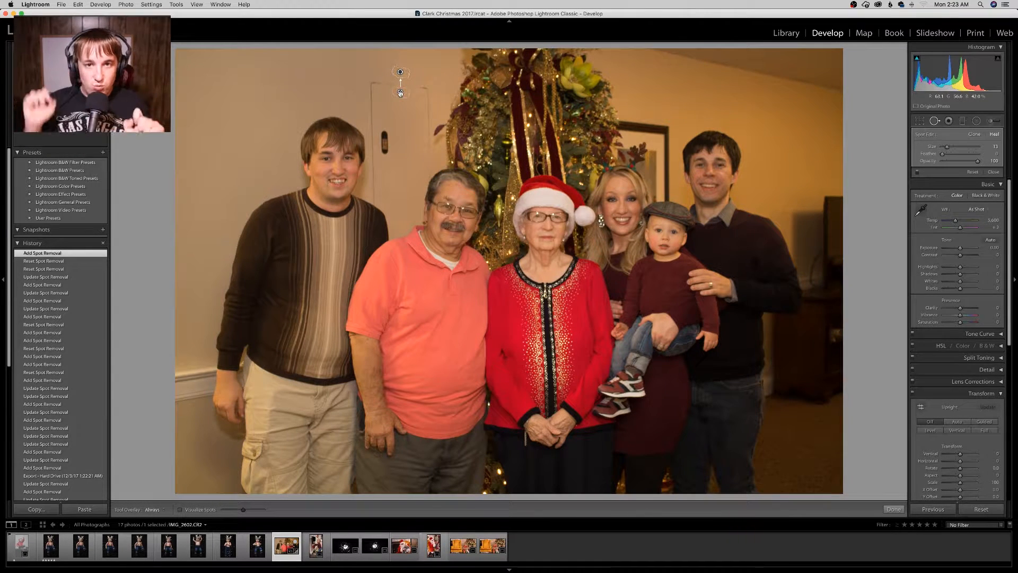
left_click_drag(400, 93, 402, 57)
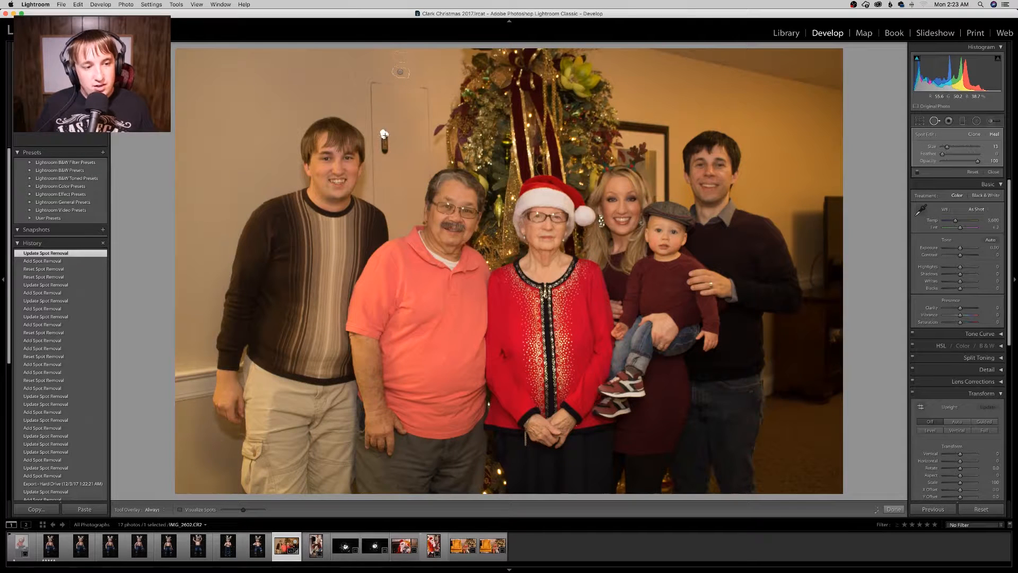
Step: Heal the doorknob behind the man's head with Spot Removal and reposition its source area
left_click_drag(384, 134, 384, 153)
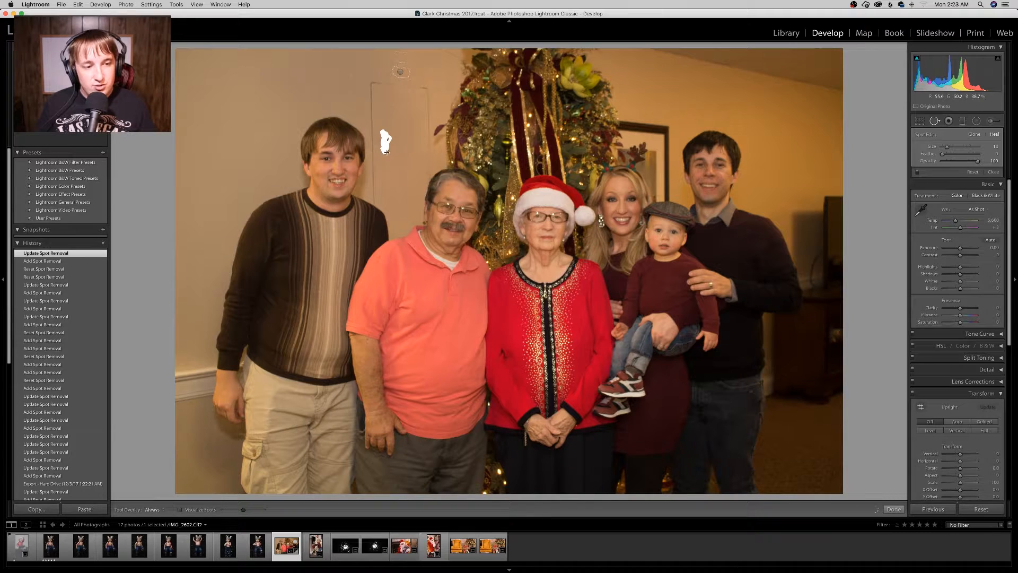
left_click_drag(382, 138, 385, 151)
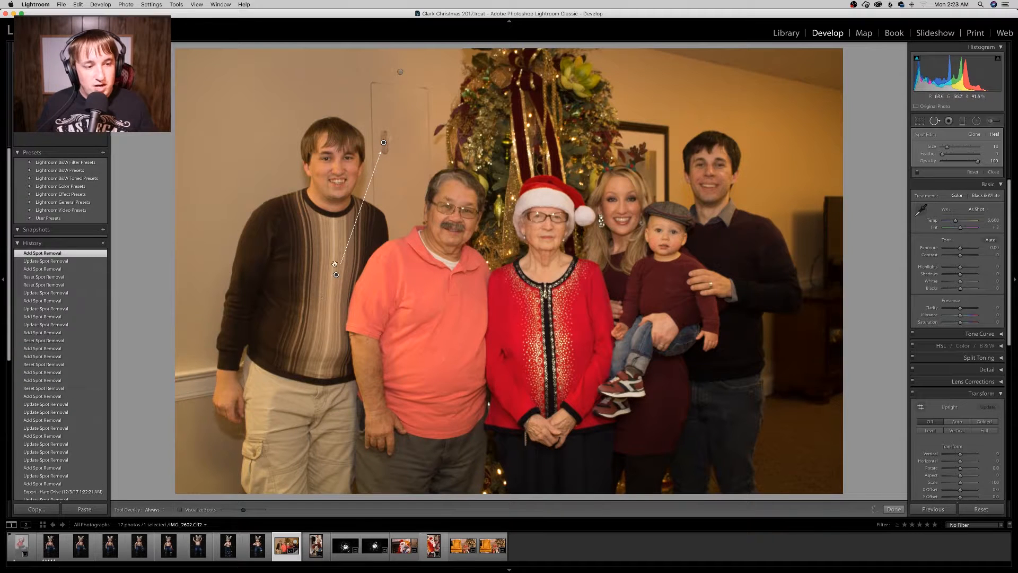
left_click_drag(393, 188, 398, 148)
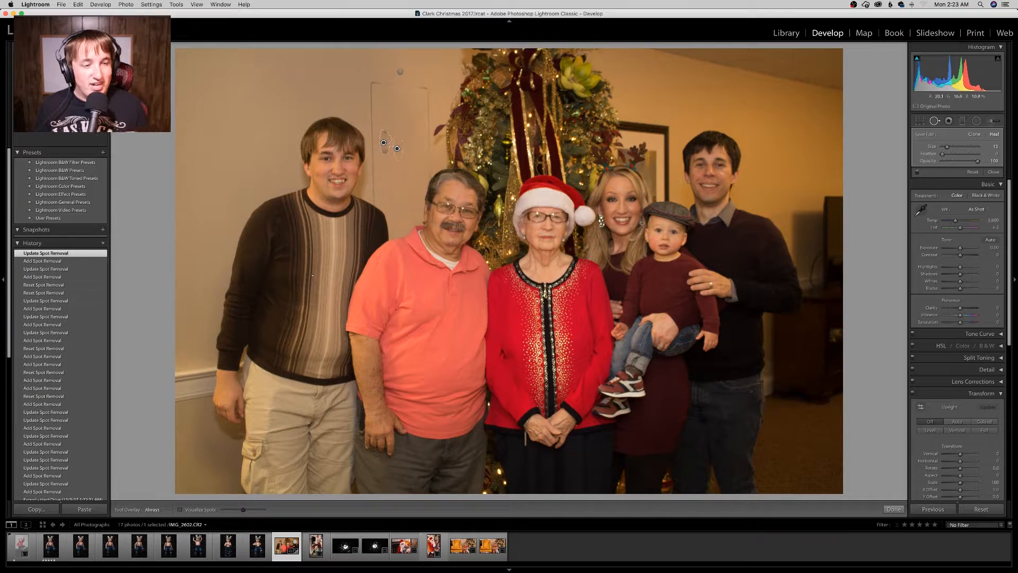
Step: Heal the hinges near the top of the door with Spot Removal, repositioning each source area
left_click(392, 174)
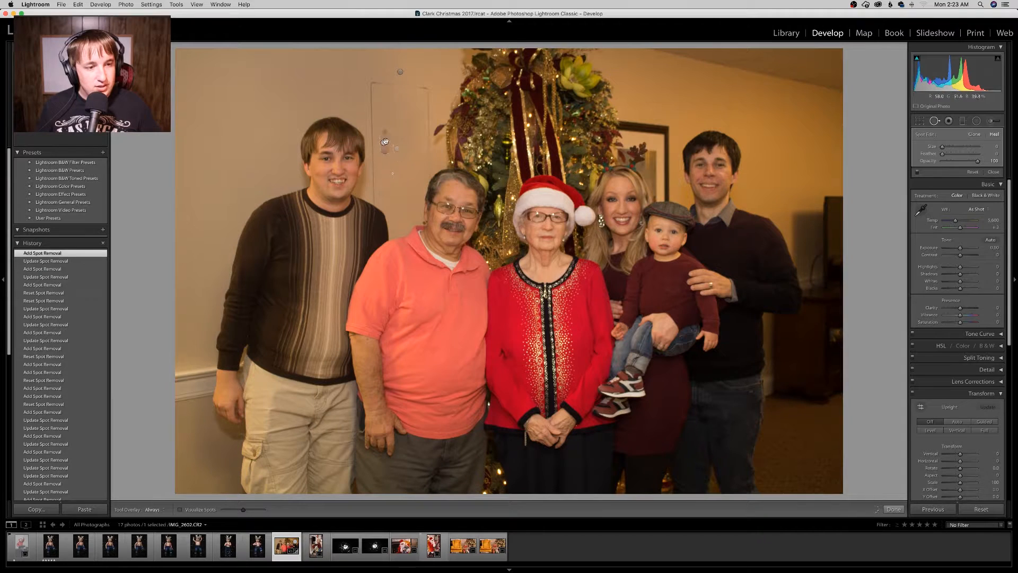
mouse_move(371, 80)
left_mouse_down()
mouse_move(372, 125)
mouse_move(371, 93)
mouse_move(372, 112)
left_mouse_up()
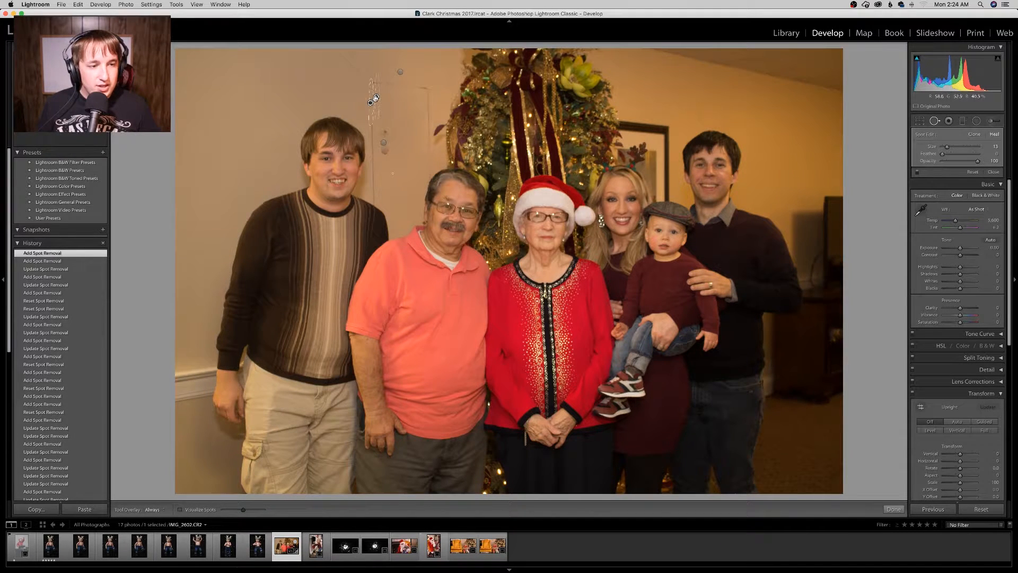
left_click_drag(374, 99, 359, 95)
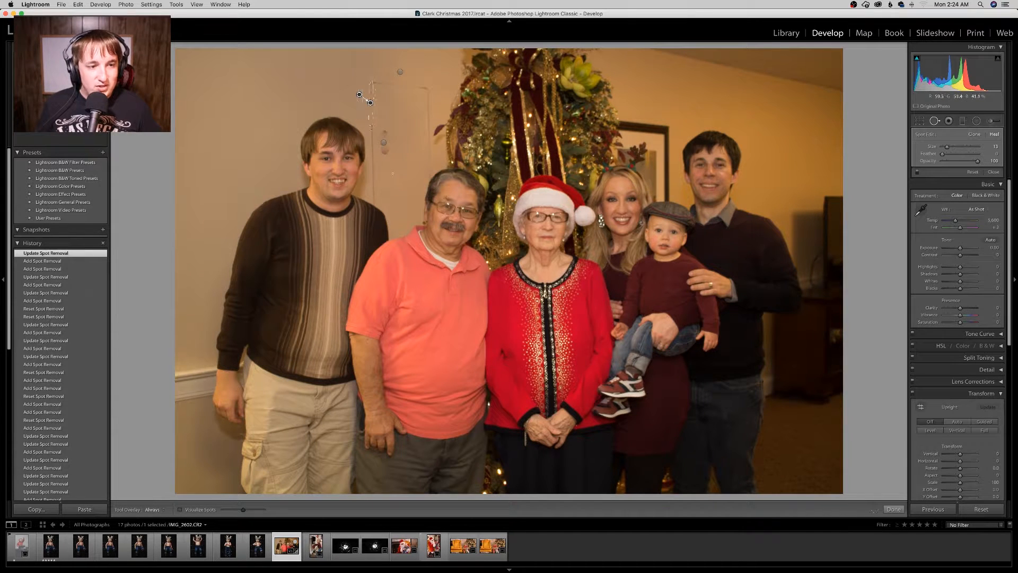
left_click_drag(372, 124, 373, 159)
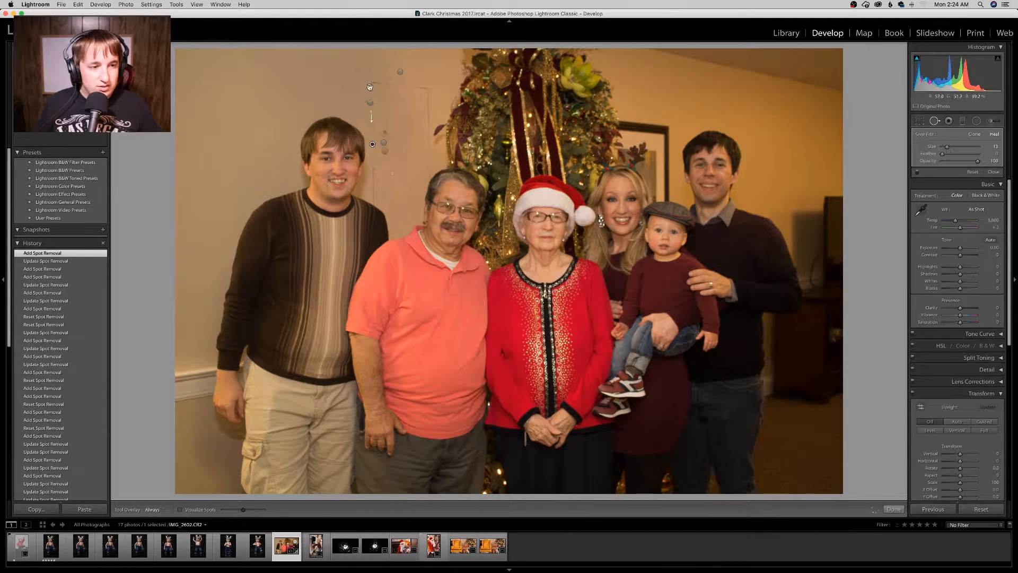
mouse_move(406, 133)
left_mouse_down()
mouse_move(406, 174)
mouse_move(400, 145)
left_mouse_up()
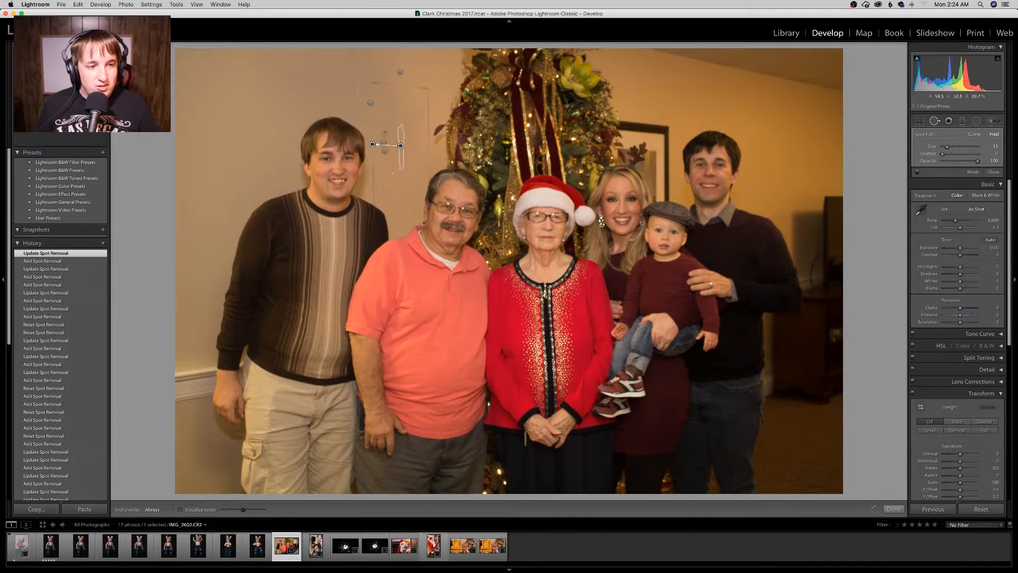
Step: Remove further marks along the door's edge with Spot Removal strokes and adjust their source areas
mouse_move(373, 174)
left_mouse_down()
mouse_move(374, 203)
mouse_move(397, 190)
left_mouse_up()
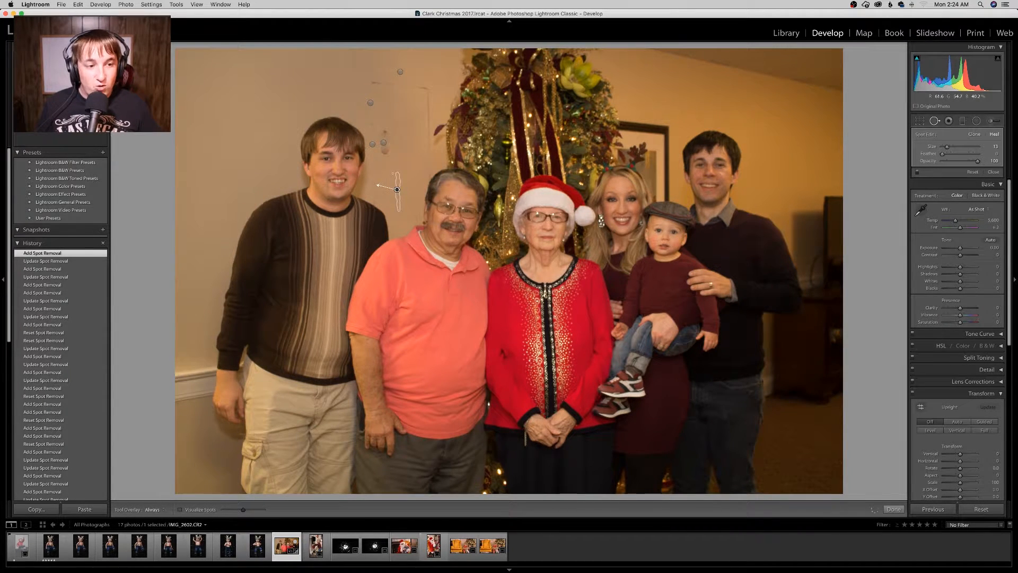
mouse_move(387, 126)
left_mouse_down()
mouse_move(388, 152)
mouse_move(379, 142)
mouse_move(380, 151)
left_mouse_up()
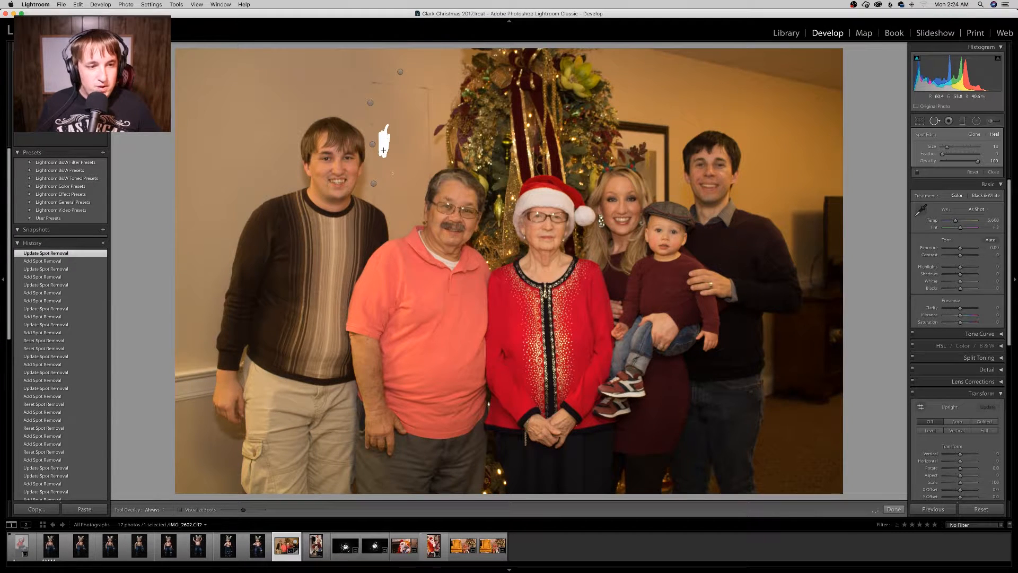
mouse_move(390, 159)
left_mouse_down()
mouse_move(410, 143)
mouse_move(415, 115)
left_mouse_up()
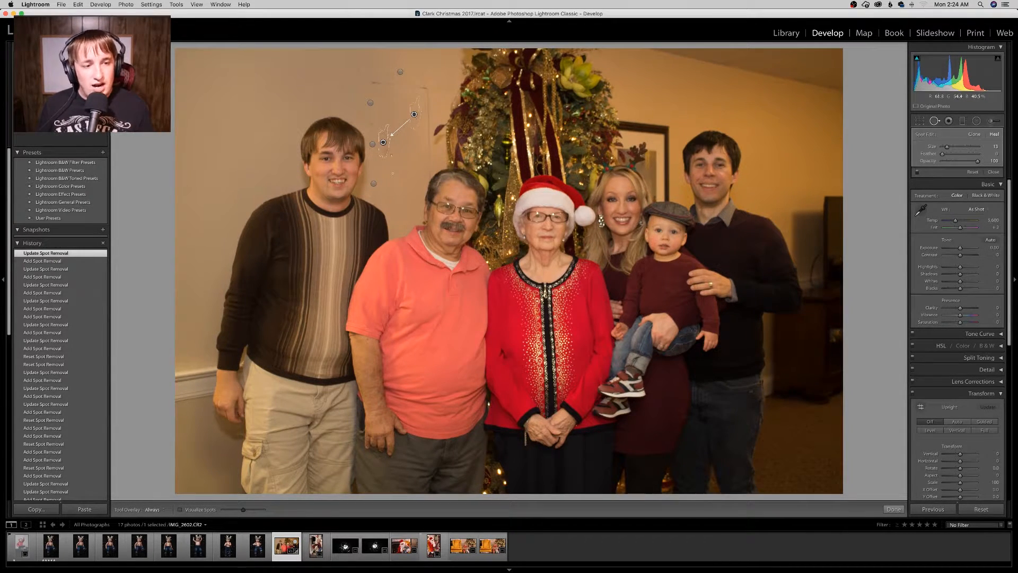
mouse_move(372, 83)
left_mouse_down()
mouse_move(424, 89)
mouse_move(373, 84)
mouse_move(401, 101)
left_mouse_up()
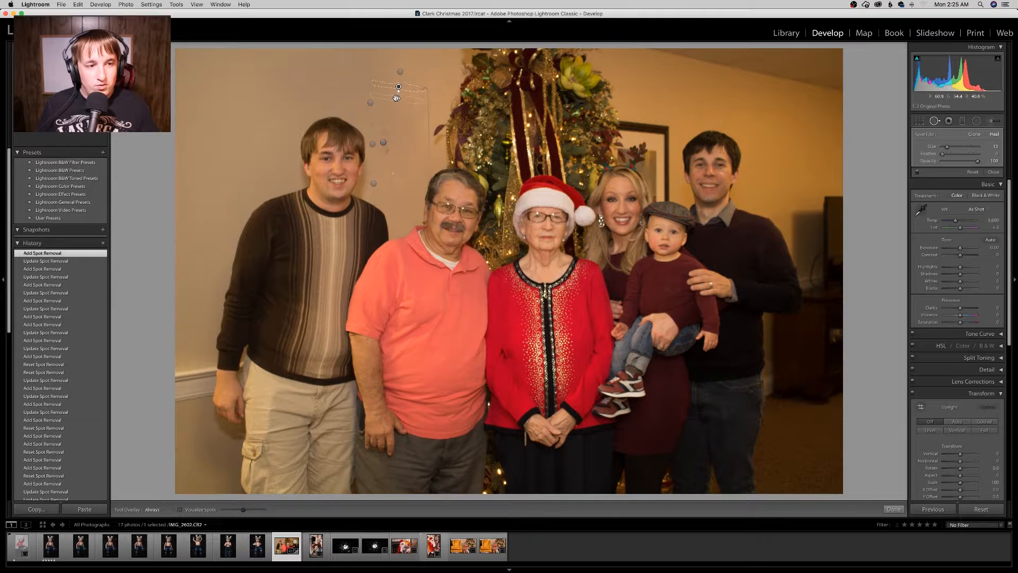
mouse_move(397, 99)
left_mouse_down()
mouse_move(397, 63)
mouse_move(425, 96)
mouse_move(423, 87)
left_mouse_up()
left_click_drag(428, 94, 432, 181)
left_click_drag(429, 128, 427, 131)
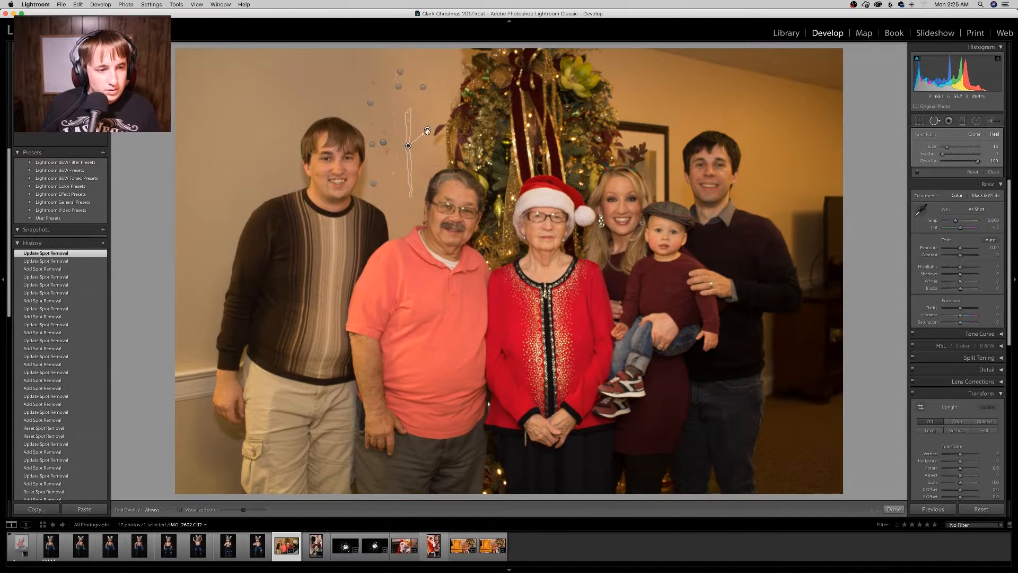
Step: Brush out the top and left edges of the door frame with long Spot Removal strokes
left_click(432, 175)
left_click(430, 94)
left_click(373, 82)
mouse_move(396, 109)
left_mouse_down()
mouse_move(372, 123)
mouse_move(383, 155)
left_mouse_up()
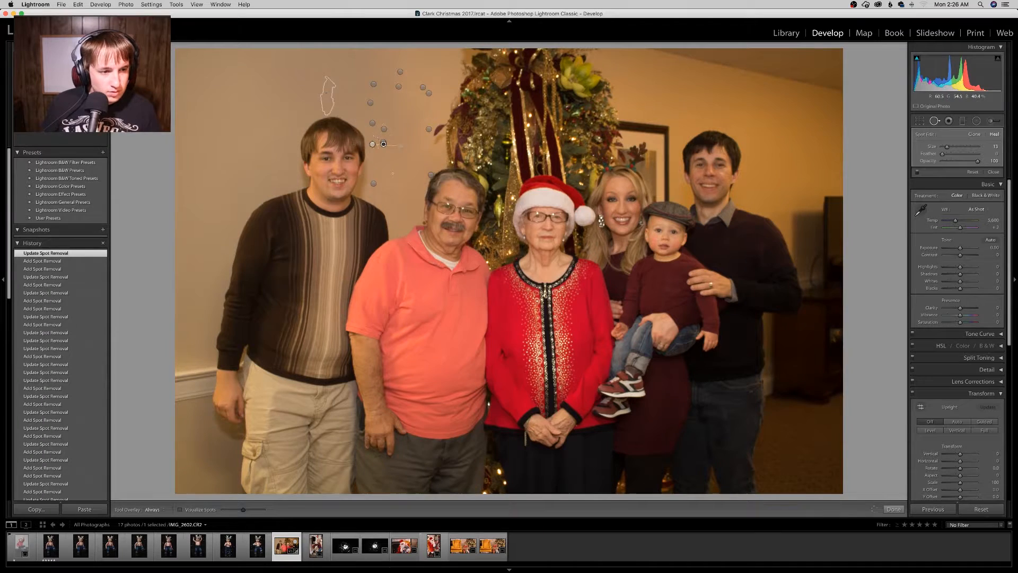
left_click(374, 195)
left_click_drag(375, 84, 445, 89)
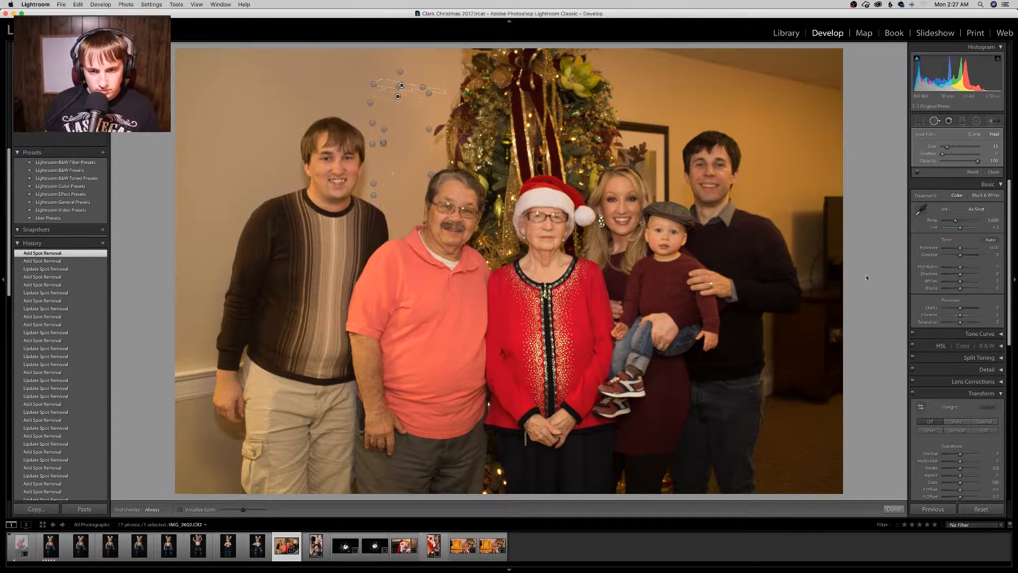
left_click_drag(350, 62, 352, 125)
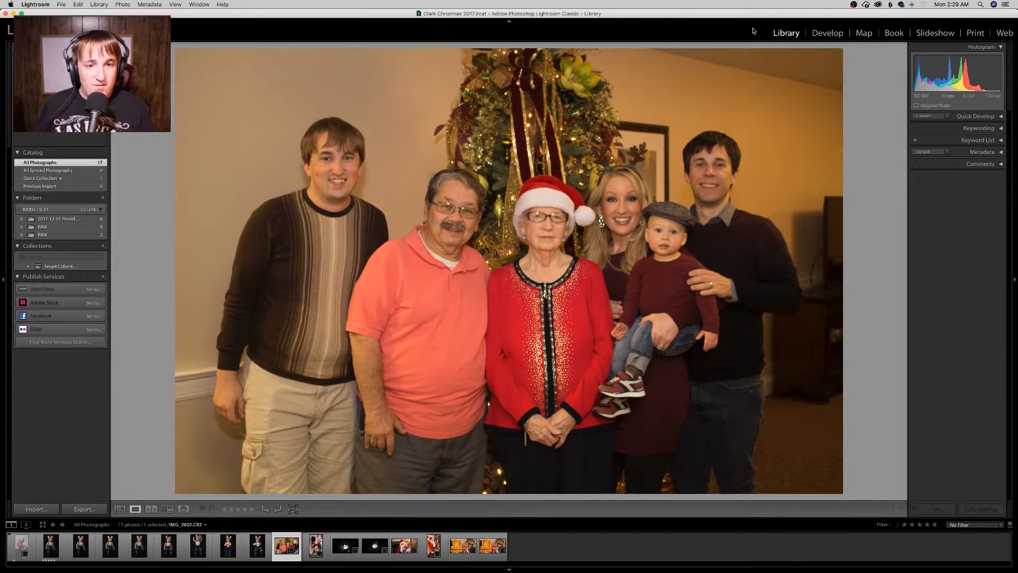
Step: Reopen Spot Removal on the family photo in Develop to review the healed spots, then close it
left_click(827, 33)
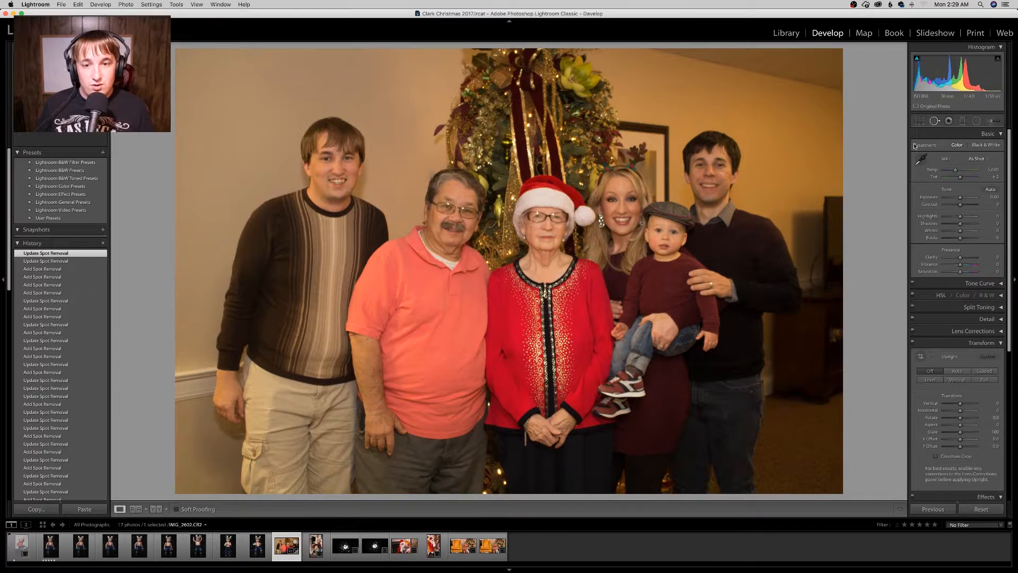
left_click(935, 122)
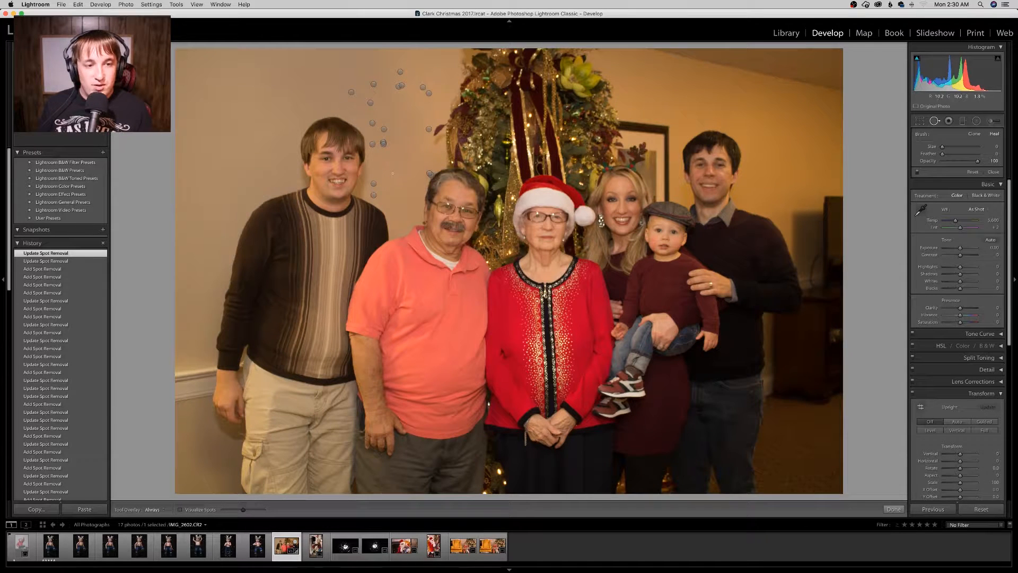
key("q")
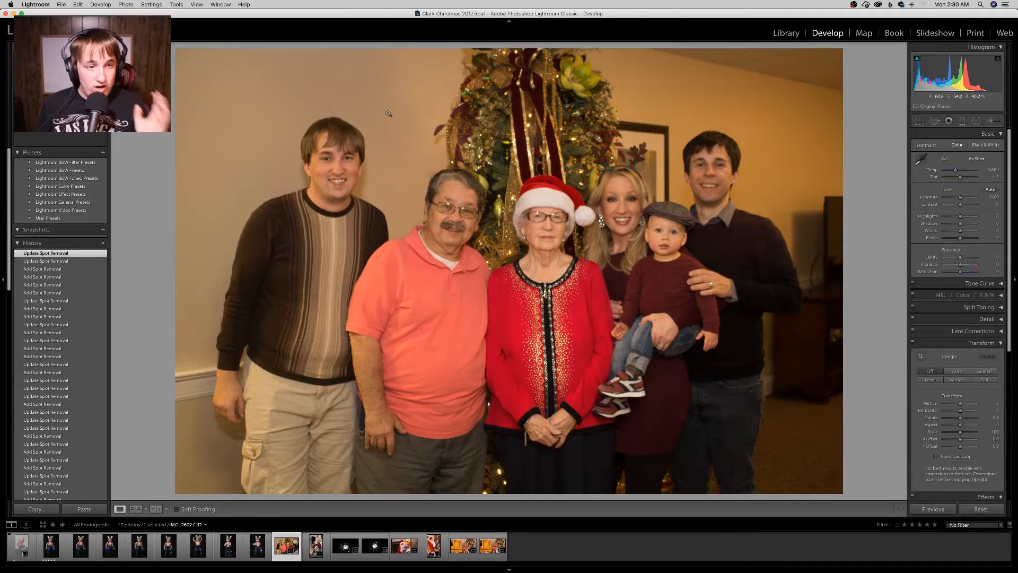
Step: Rate the family photo by the Christmas tree five stars in the Library
left_click(62, 4)
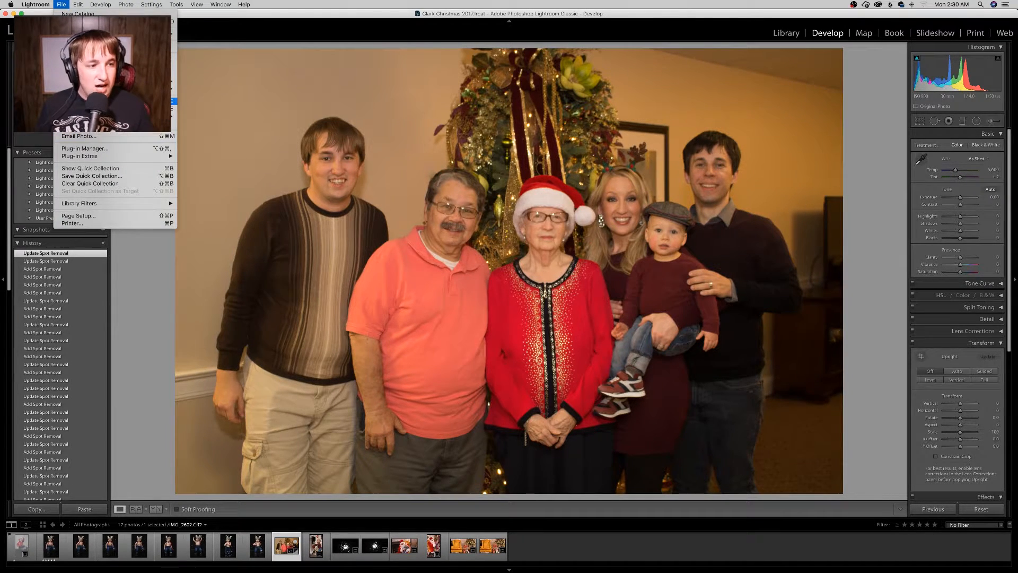
left_click(852, 98)
left_click(784, 33)
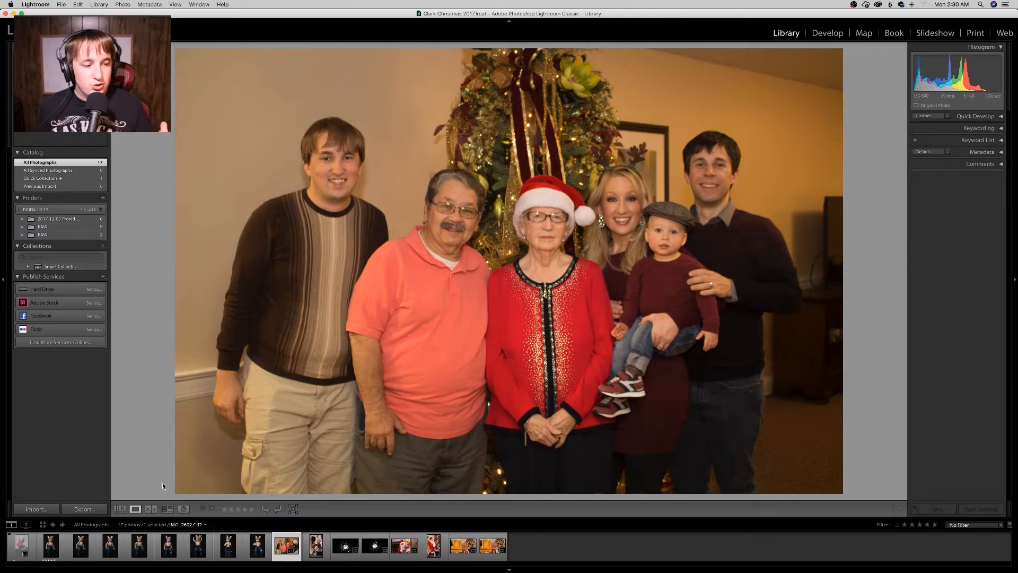
left_click(120, 509)
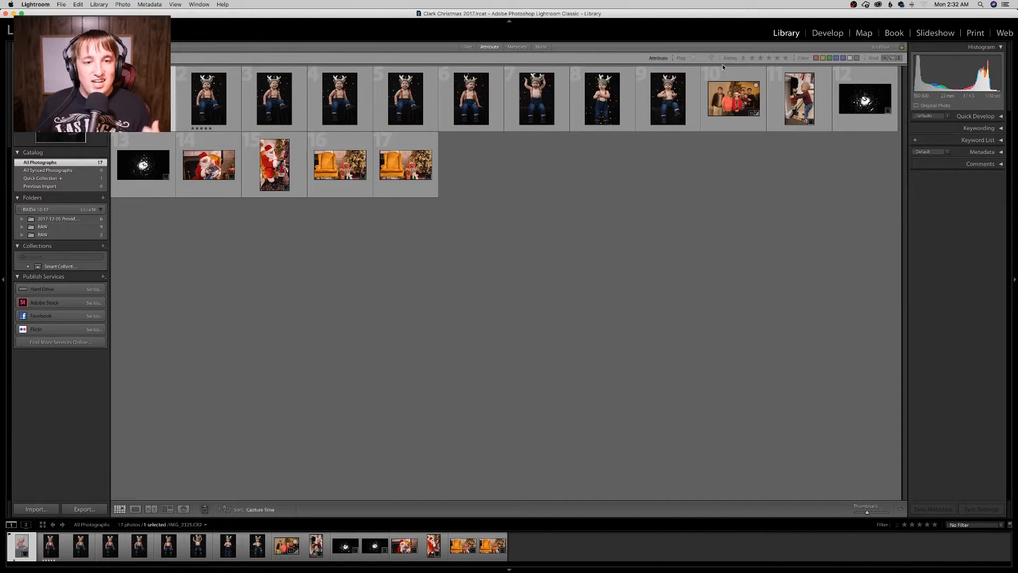
left_click(753, 58)
left_click(752, 58)
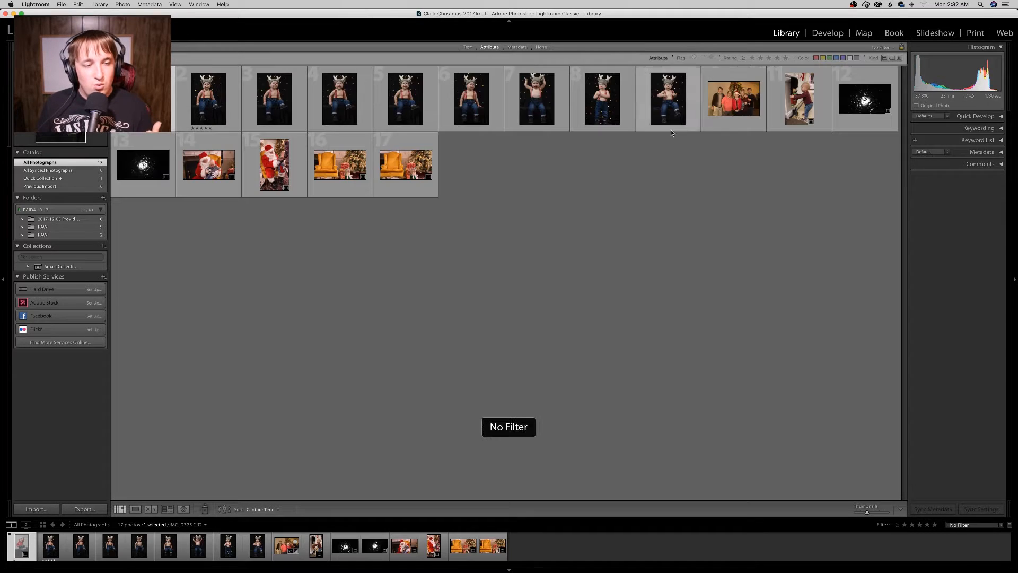
double_click(286, 546)
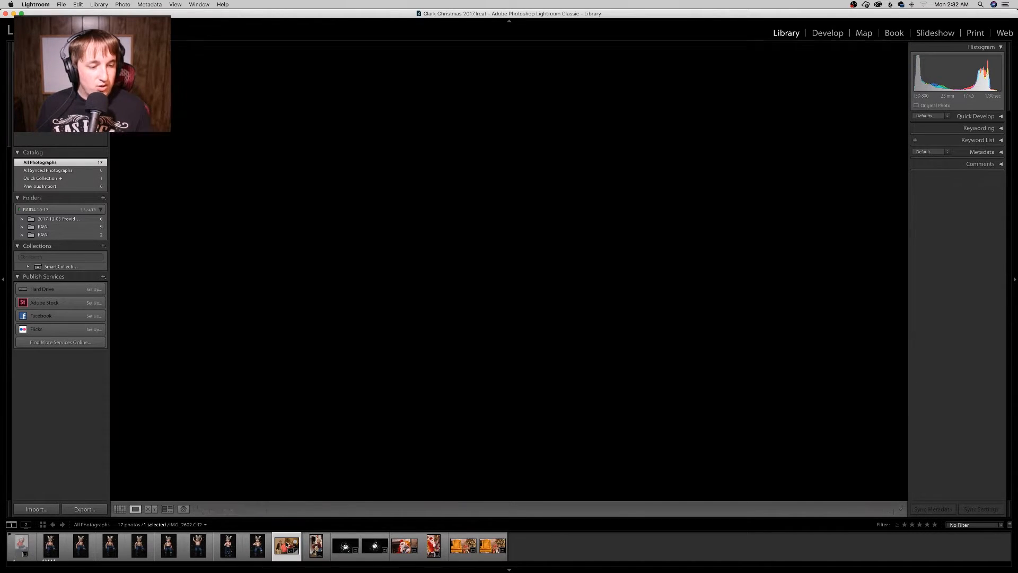
key("5")
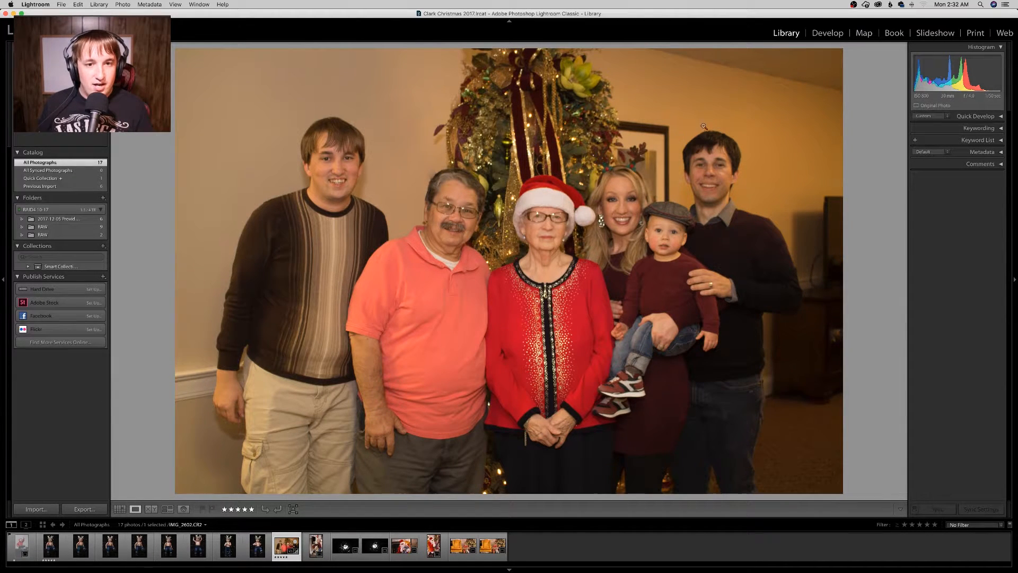
Step: Filter the grid to five-star photos and open the Export dialog for them
left_click(120, 510)
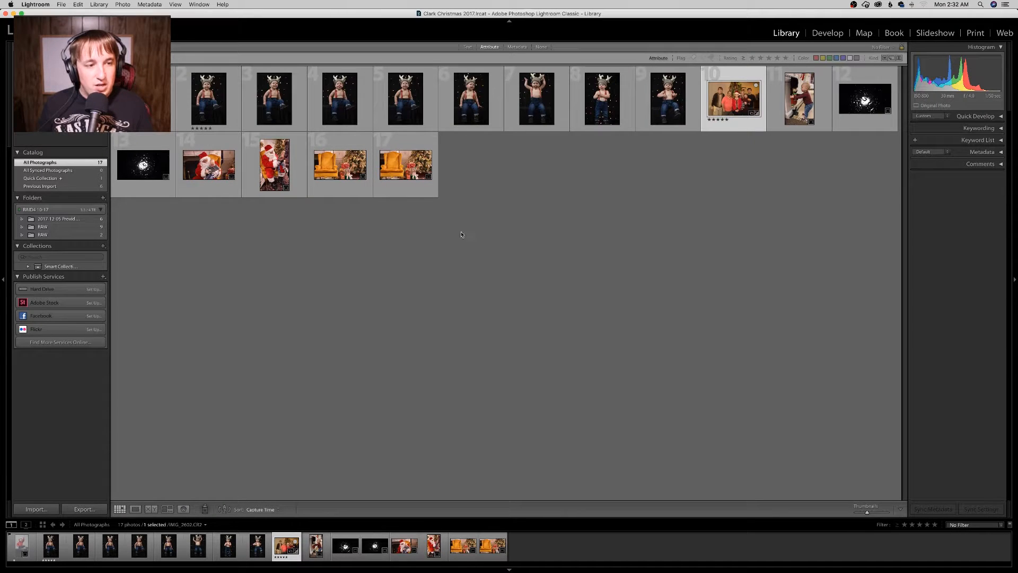
left_click(752, 58)
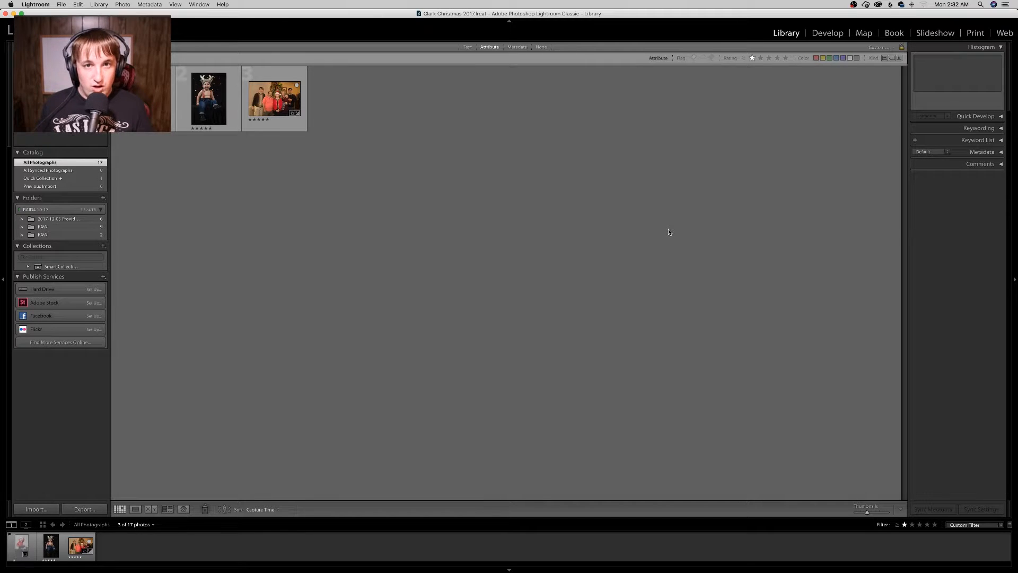
left_click(62, 5)
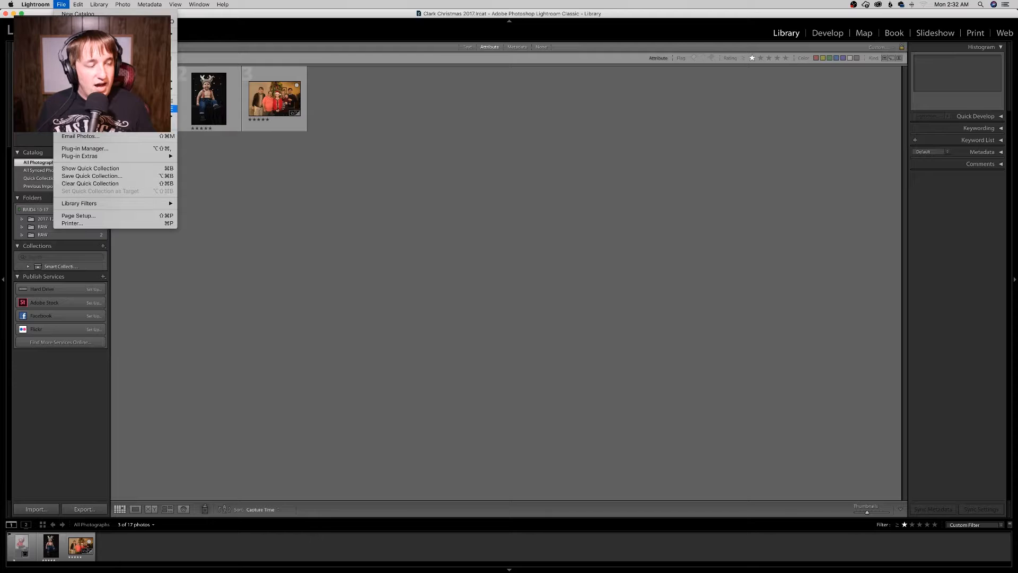
left_click(102, 101)
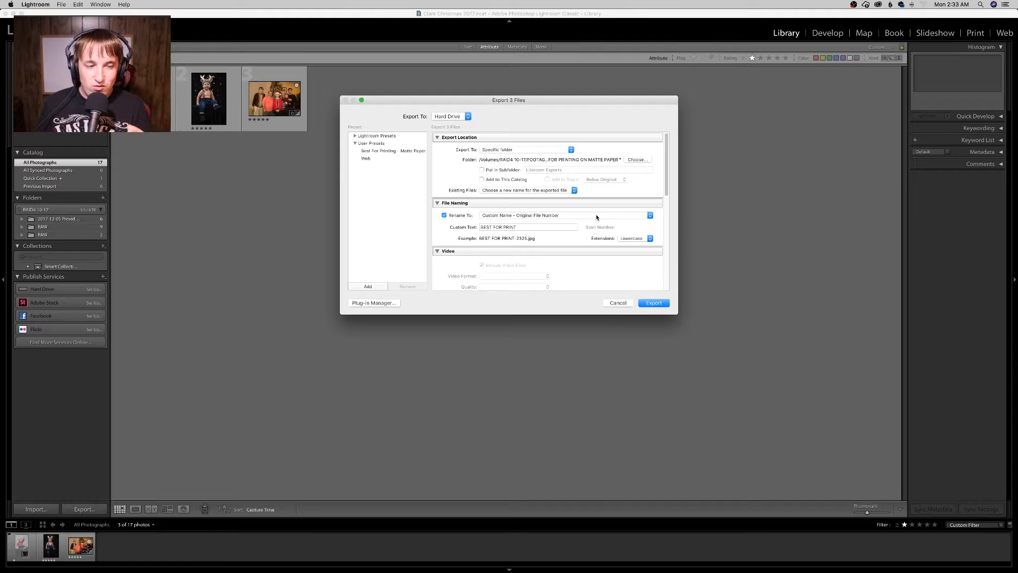
Step: Apply the Web user preset in the export dialog and review its settings
left_click(420, 159)
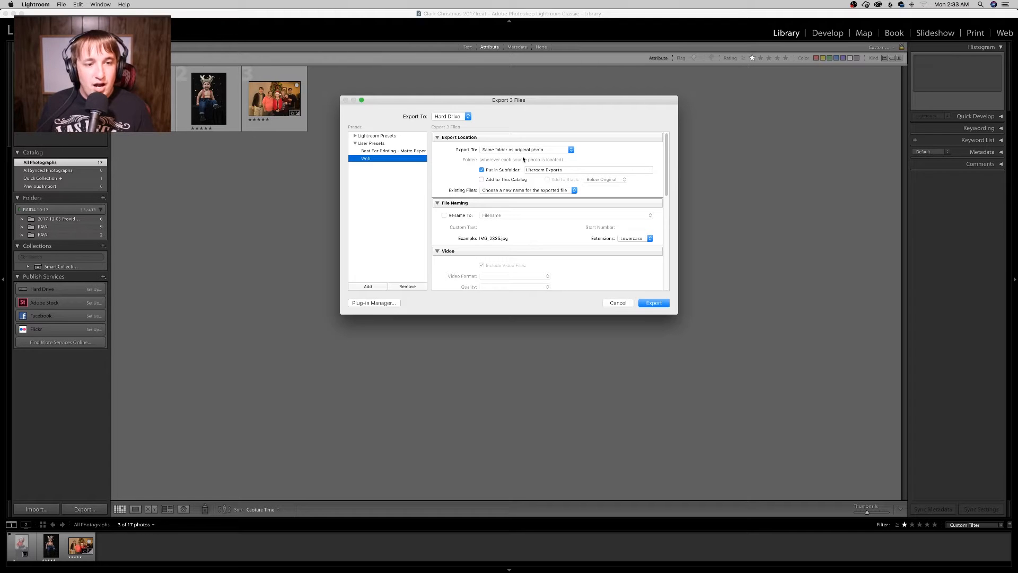
scroll(557, 180, "down", 5)
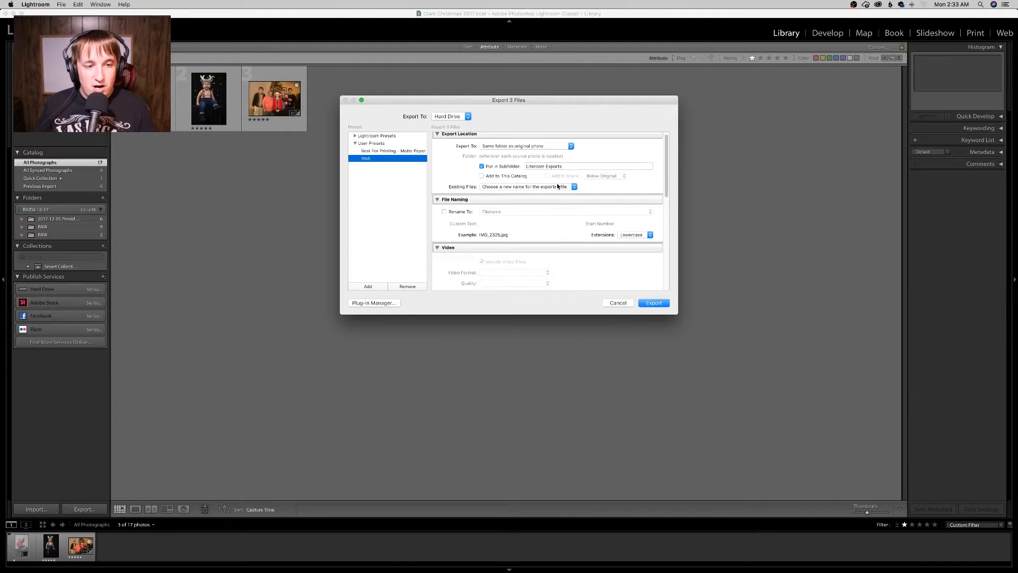
scroll(557, 186, "up", 5)
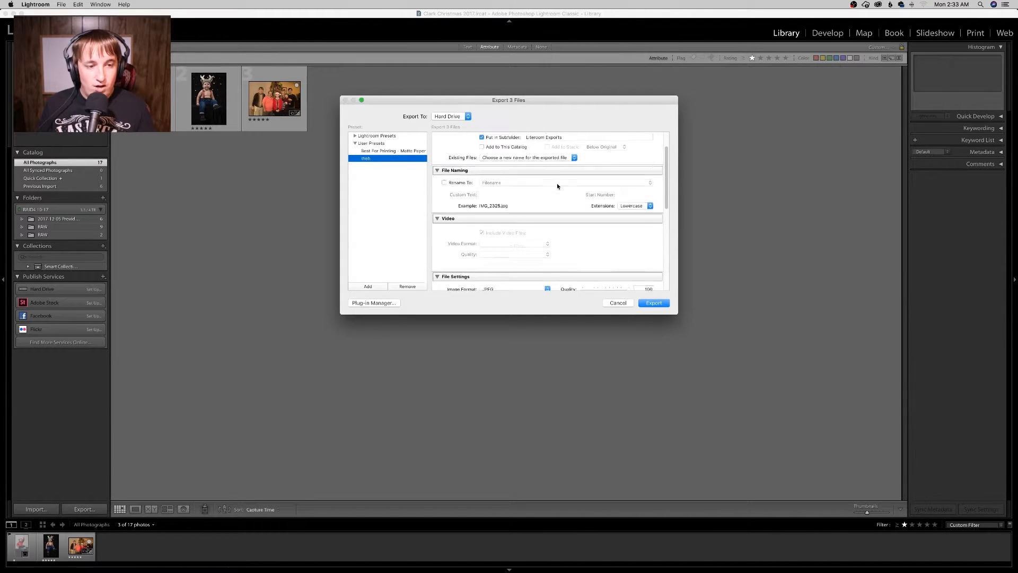
scroll(563, 184, "down", 3)
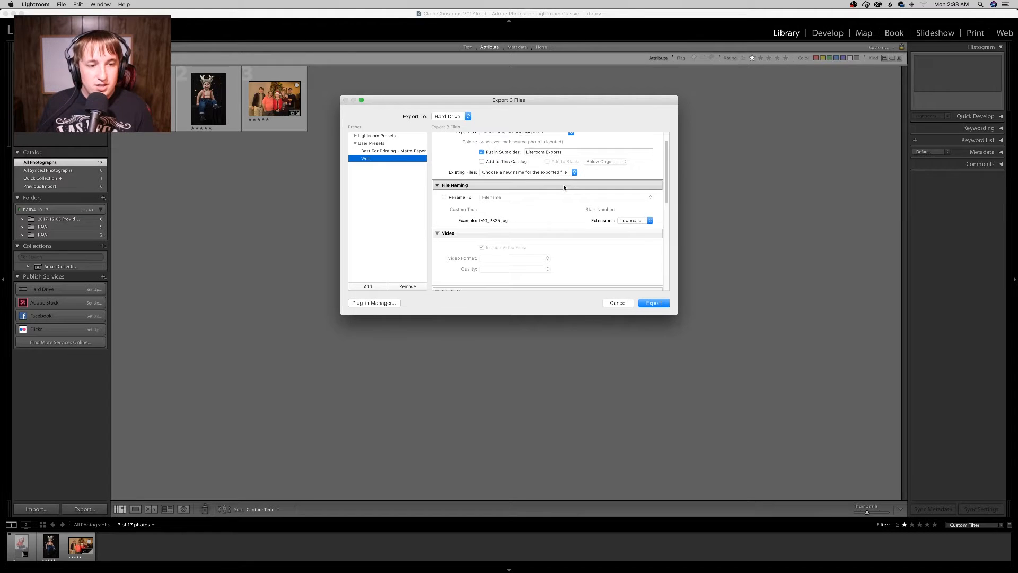
scroll(515, 197, "down", 2)
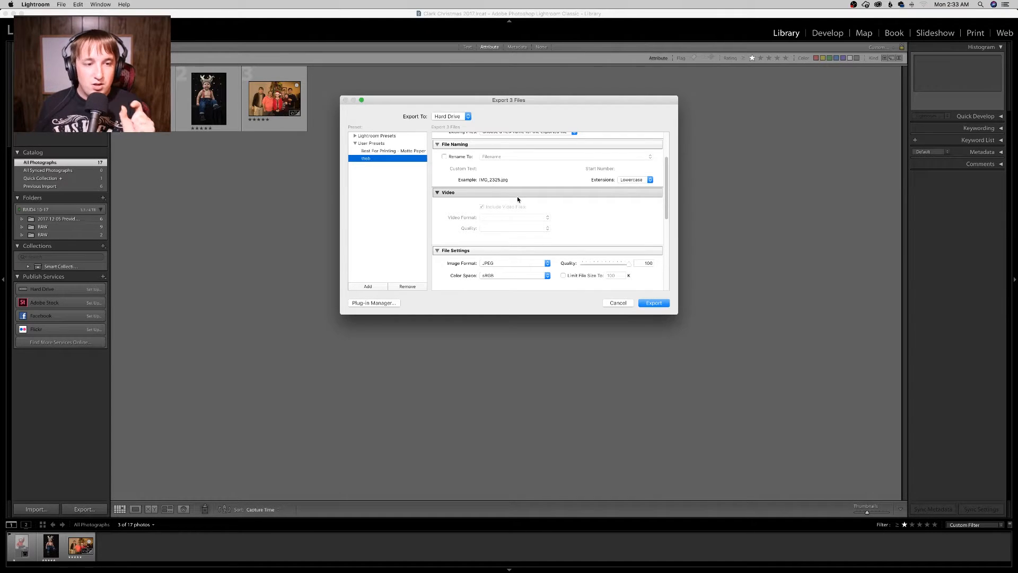
scroll(518, 199, "down", 5)
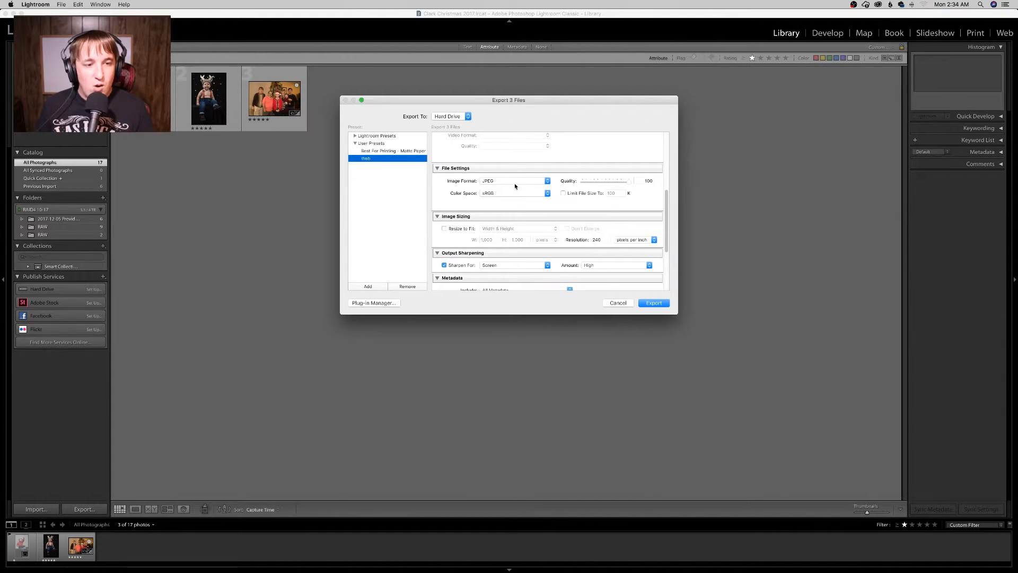
Step: Review the Web preset's image format and color space options in the export dialog's file settings
left_click(513, 181)
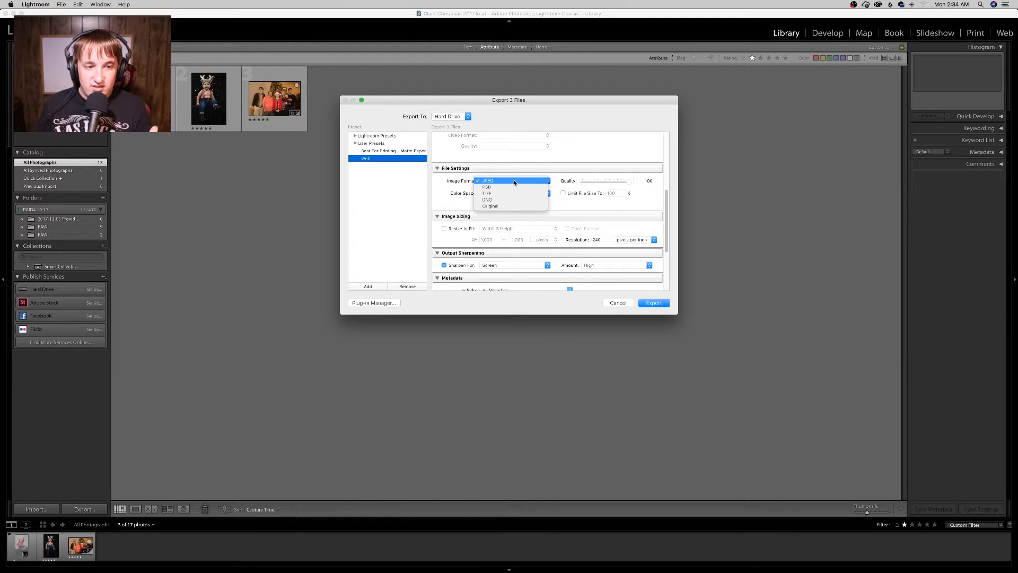
left_click(533, 163)
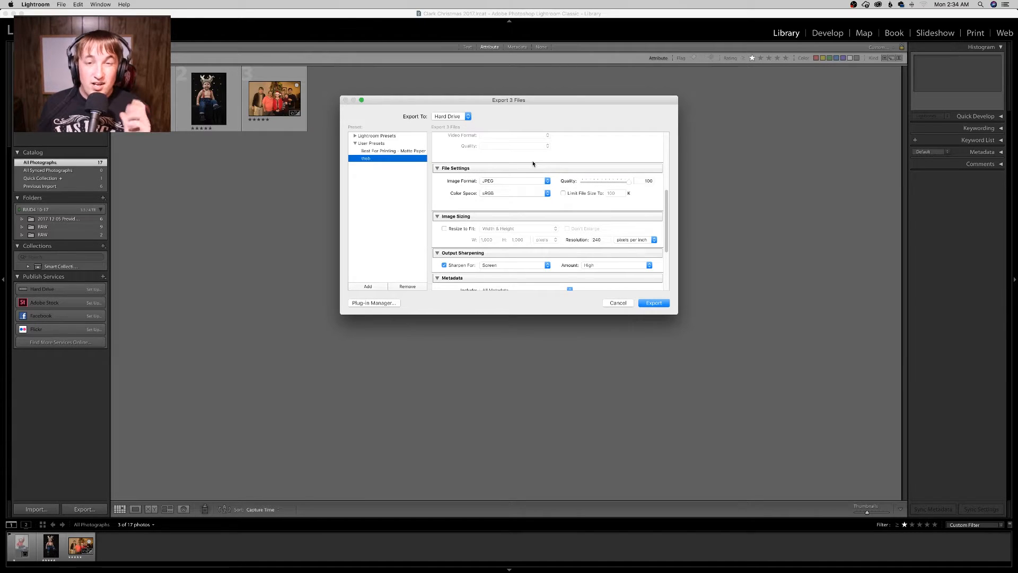
left_click(548, 194)
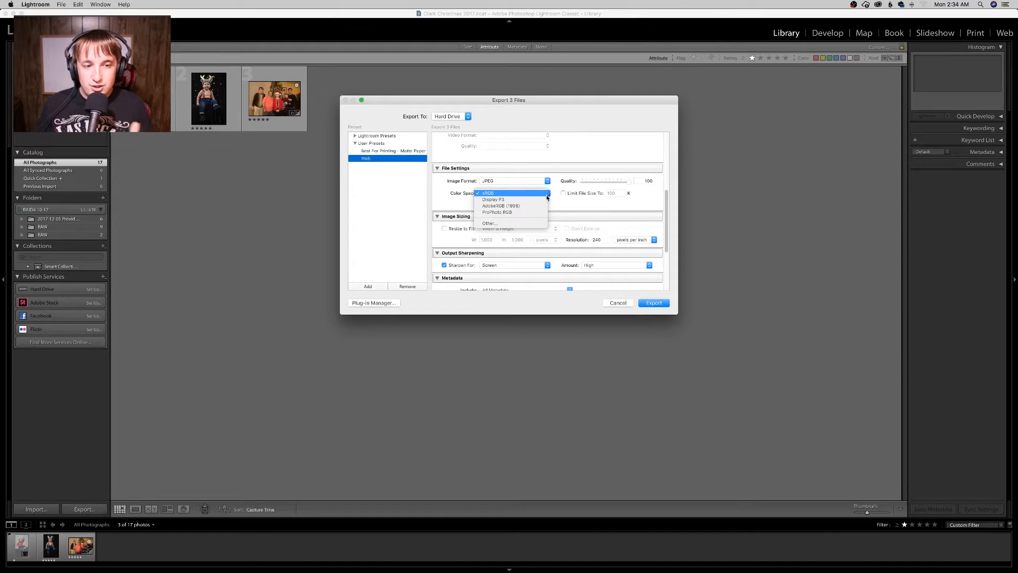
left_click(547, 194)
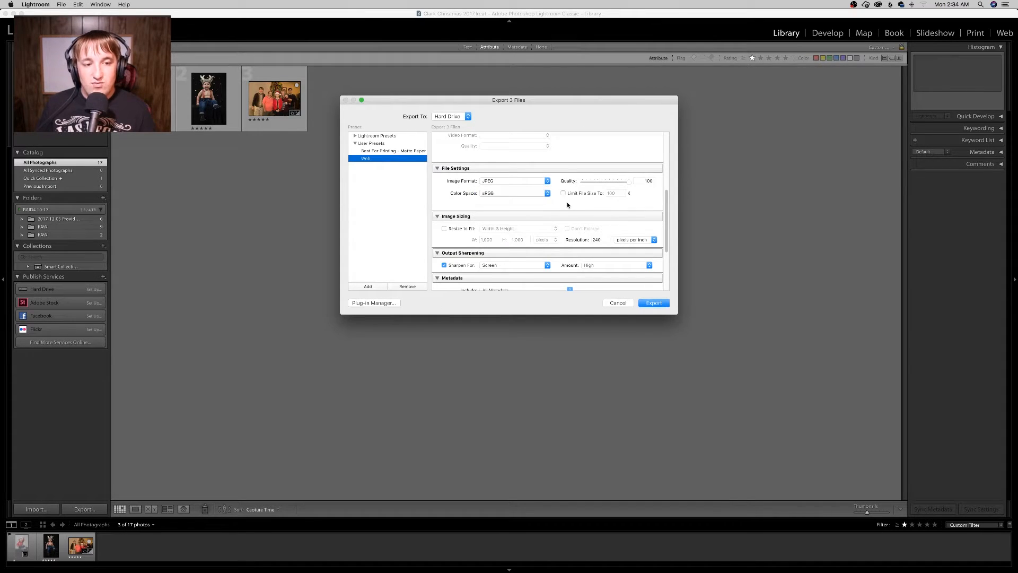
scroll(562, 235, "down", 5)
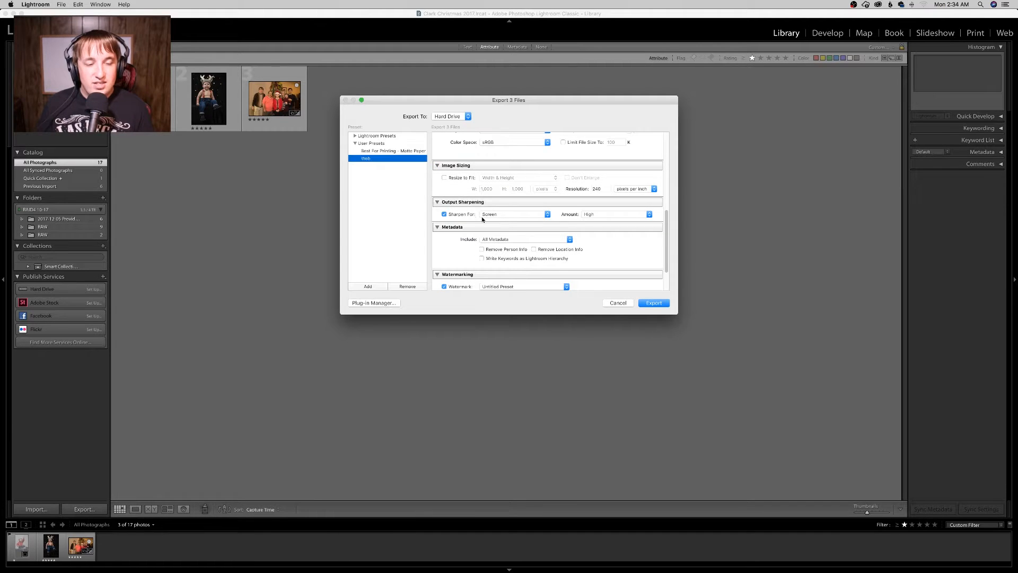
Step: Review the Web preset's output sharpening and watermark options in the export dialog
left_click(473, 203)
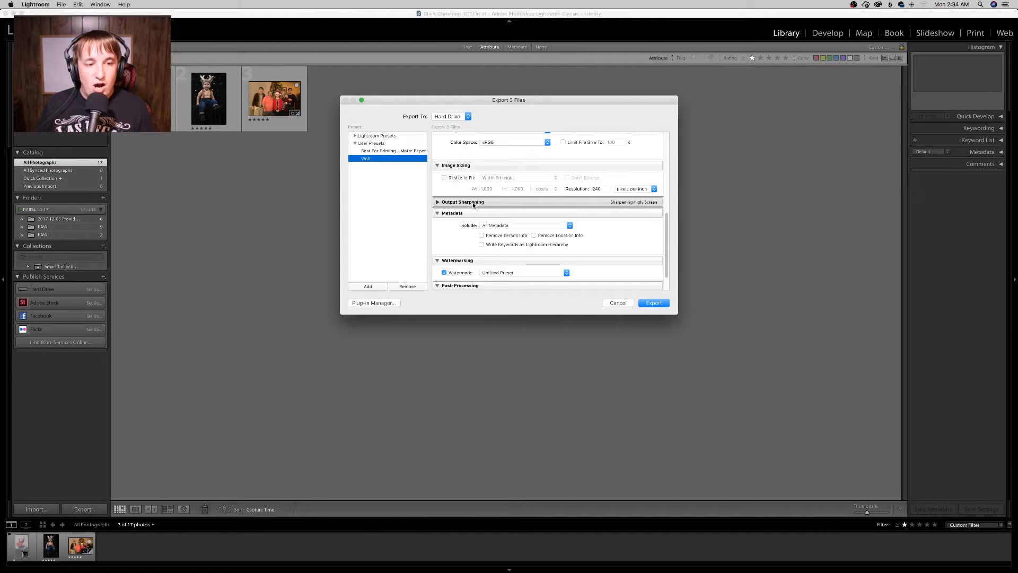
left_click(473, 203)
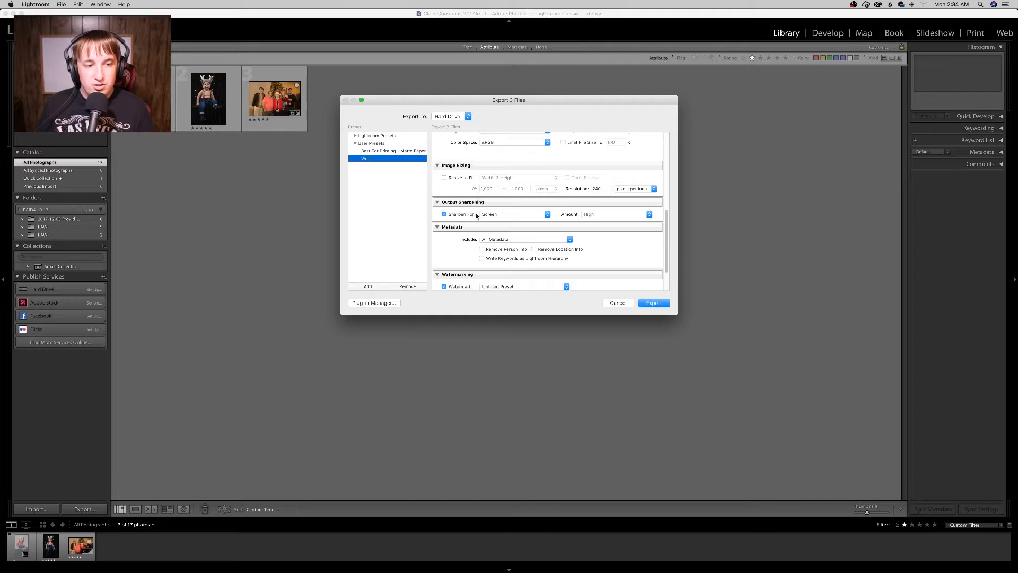
left_click(508, 214)
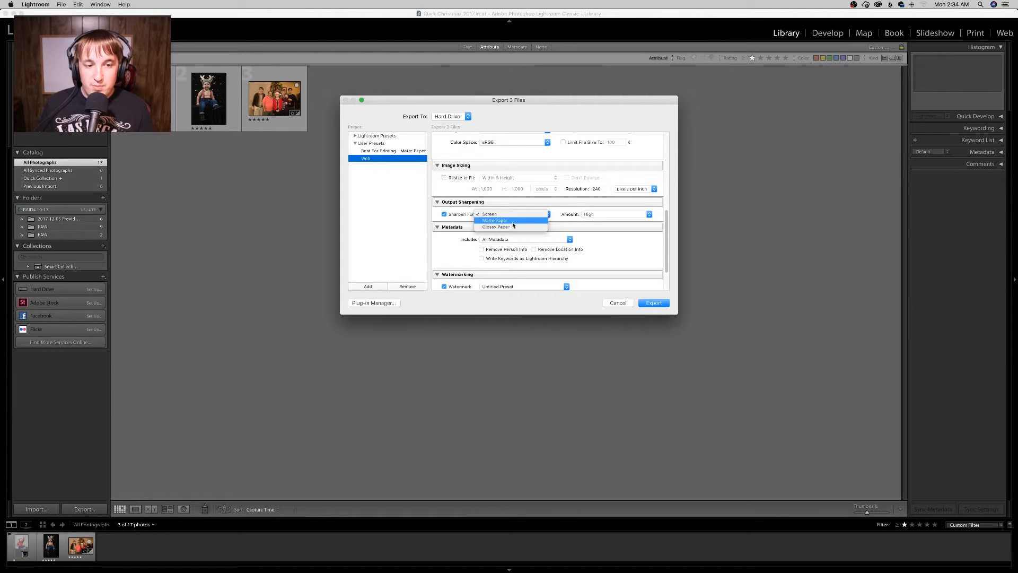
left_click(509, 214)
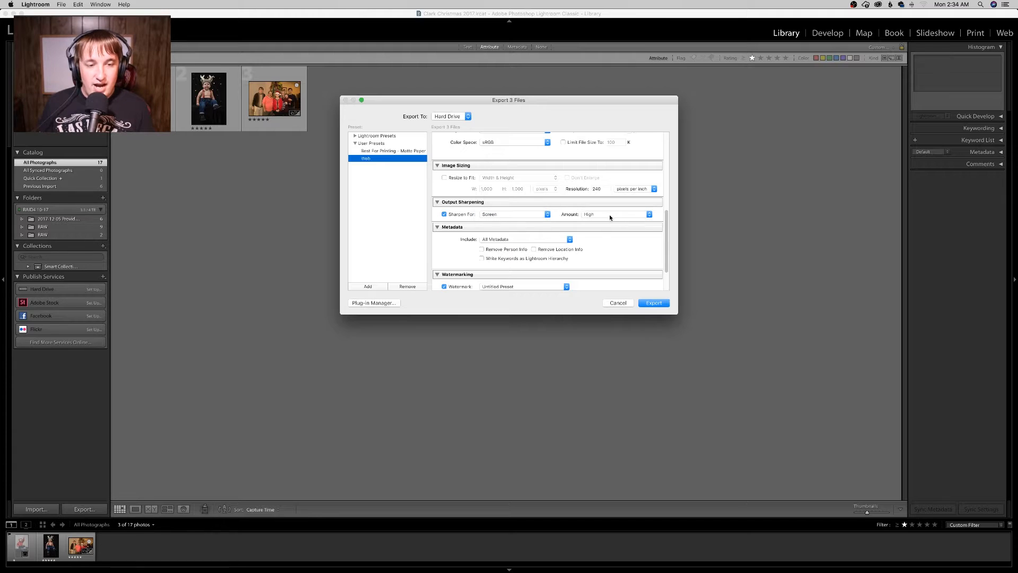
left_click(609, 214)
left_click(610, 214)
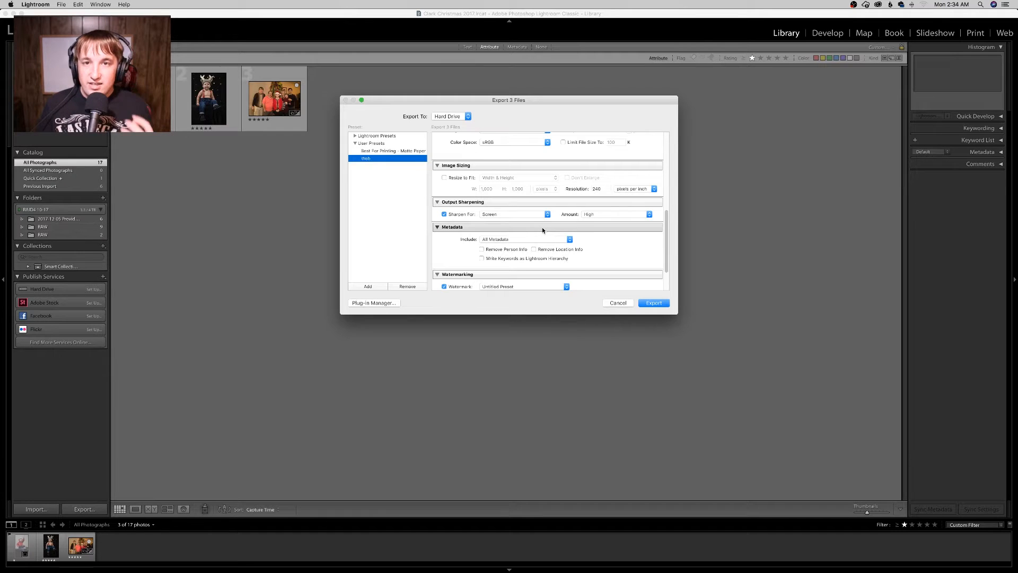
scroll(542, 230, "down", 2)
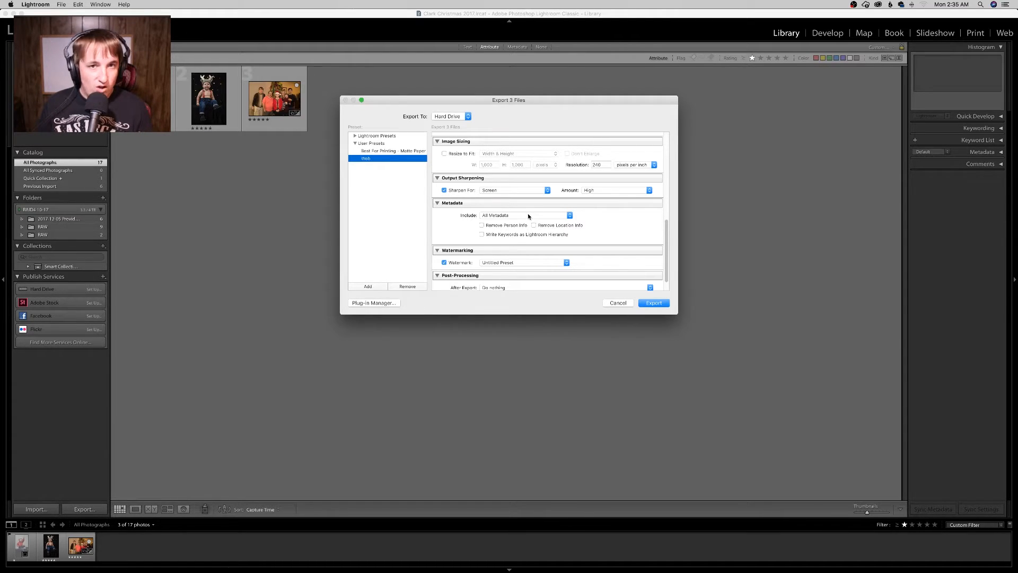
scroll(620, 210, "down", 2)
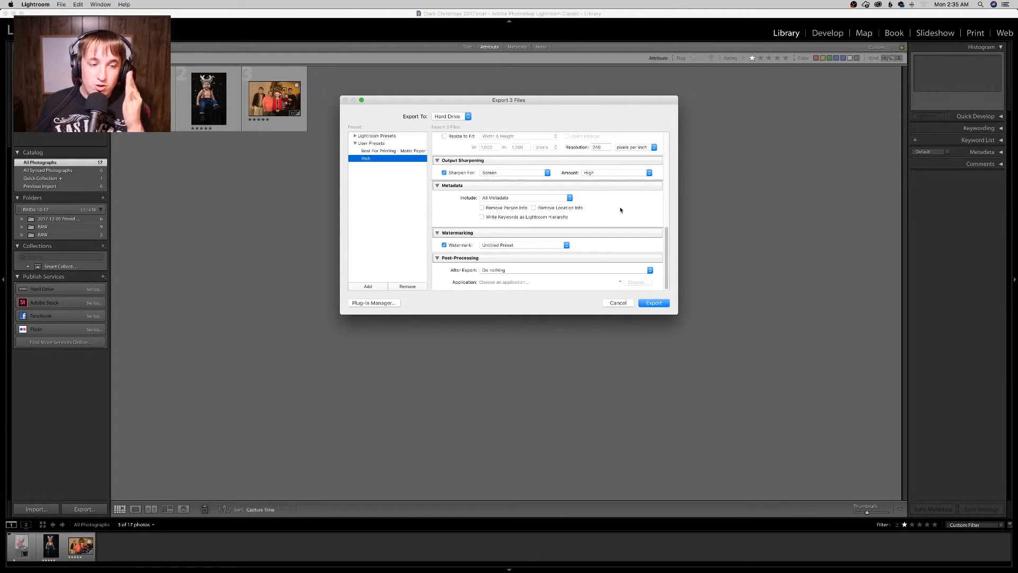
left_click(514, 247)
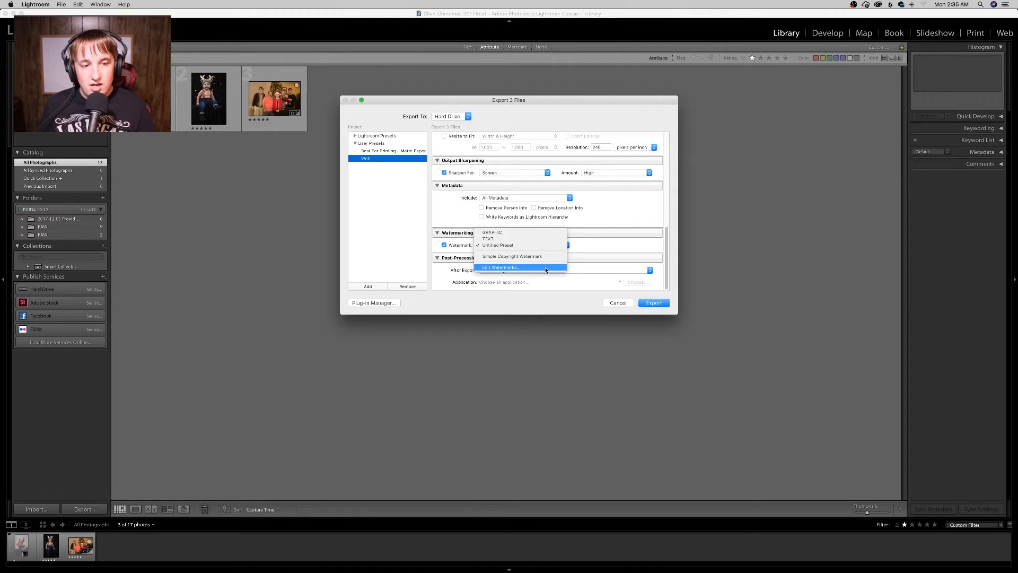
left_click(600, 238)
Step: Switch to the Best For Printing - Matte Paper preset to compare its sharpening, then cancel the export
left_click(403, 151)
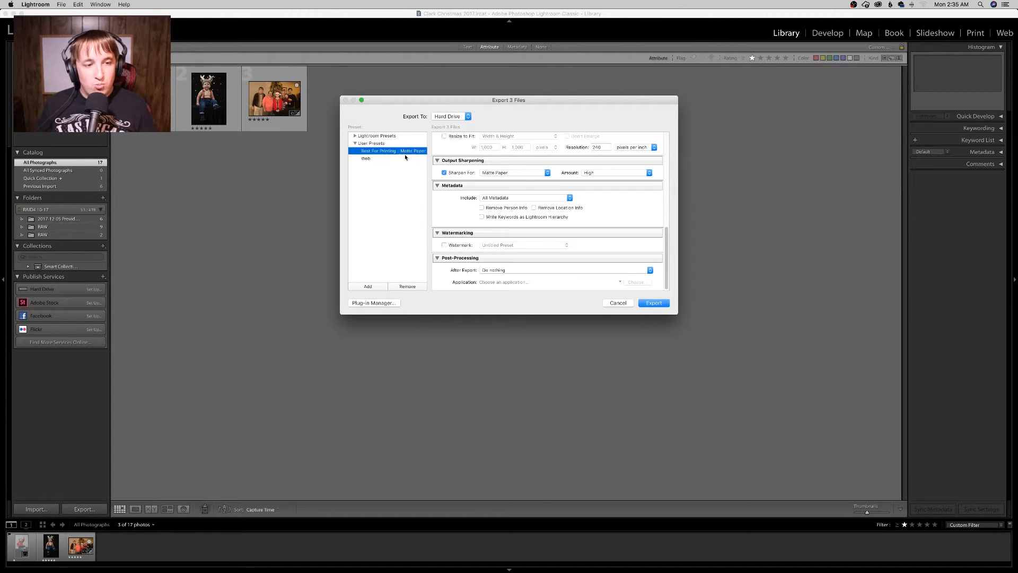
left_click(535, 173)
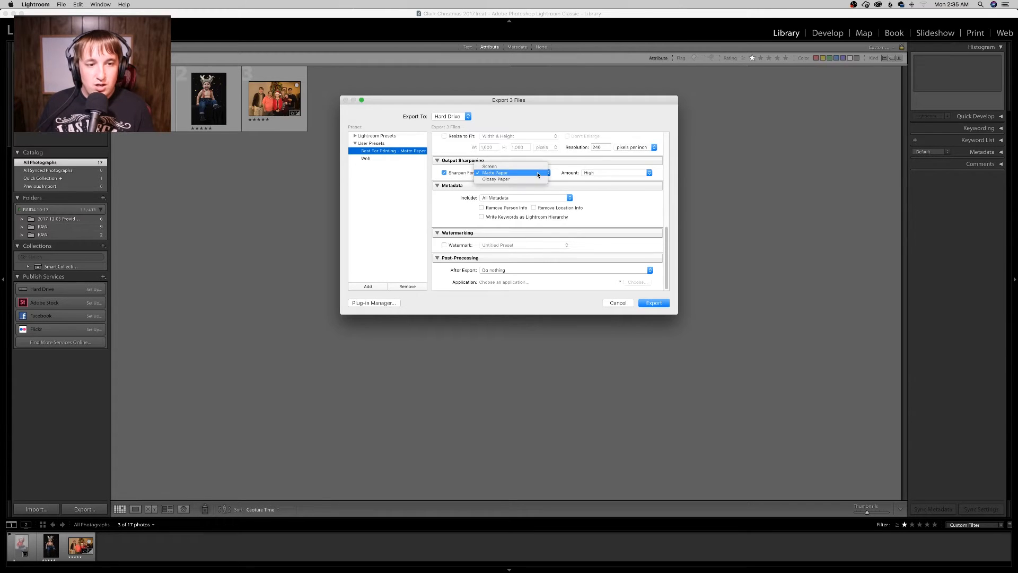
left_click(573, 185)
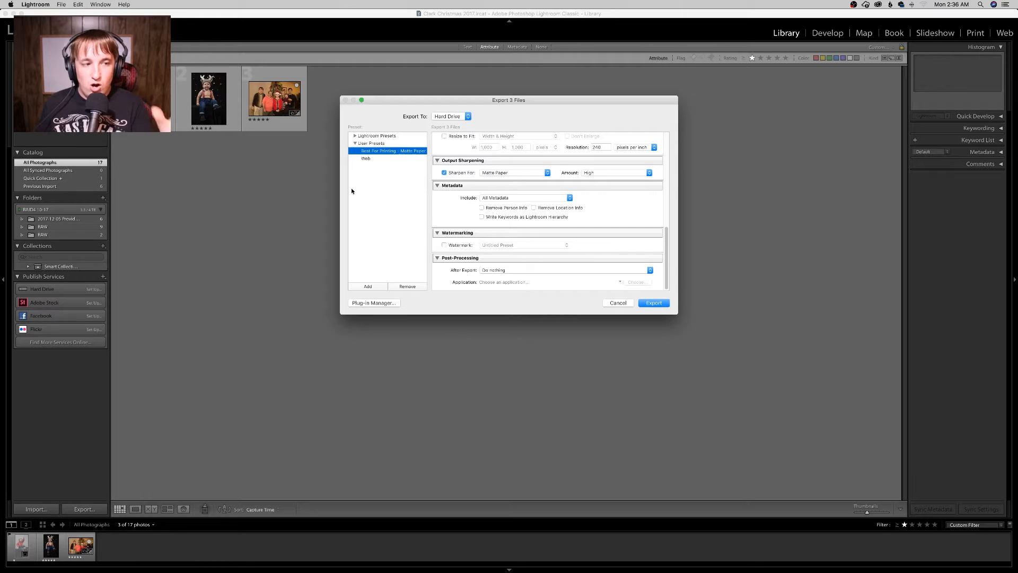
left_click(618, 303)
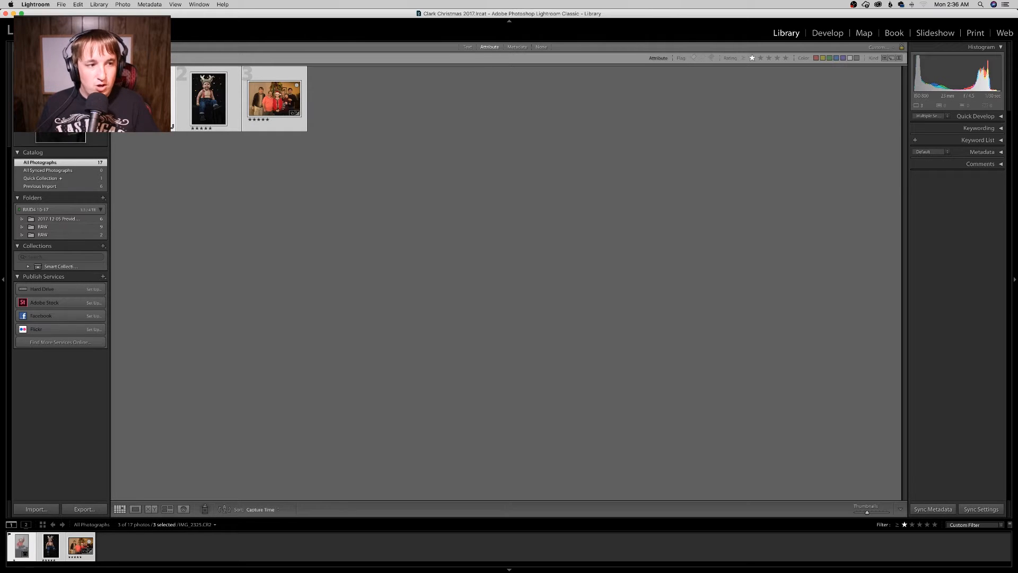
Step: Select all five-star photos in the grid and reopen the Export dialog, then cancel it
left_click(167, 154)
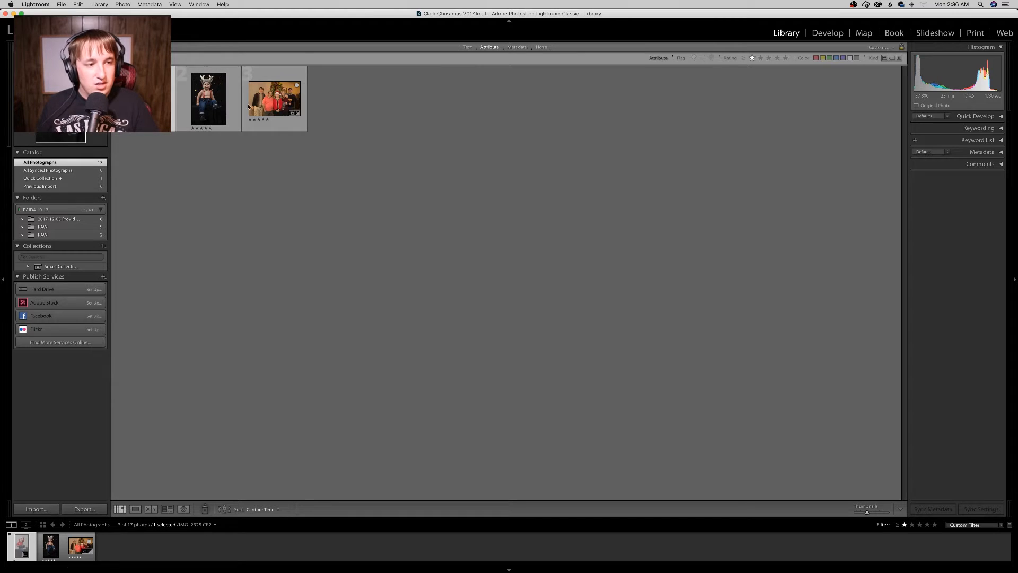
key("super+a")
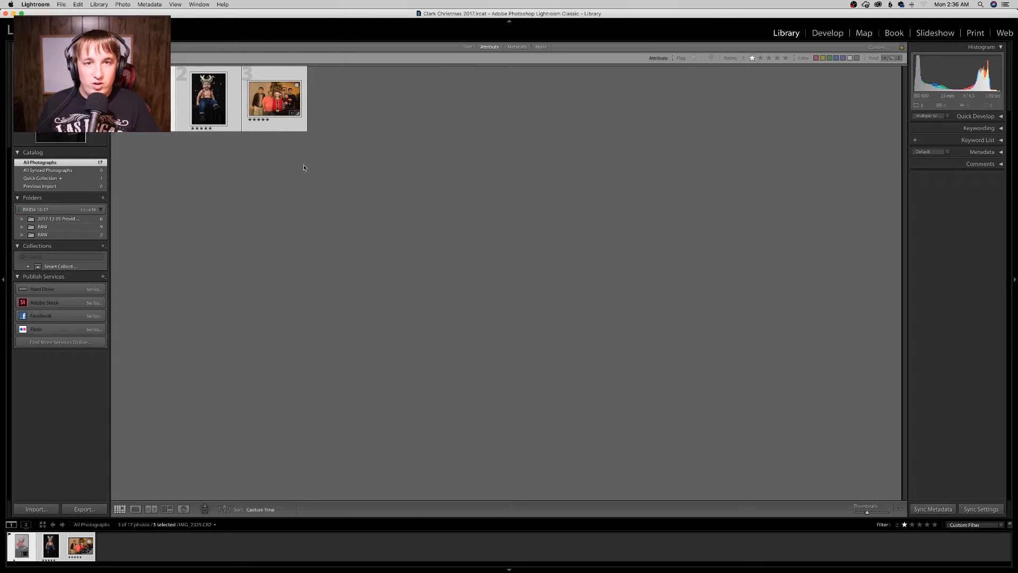
left_click(61, 4)
left_click(106, 108)
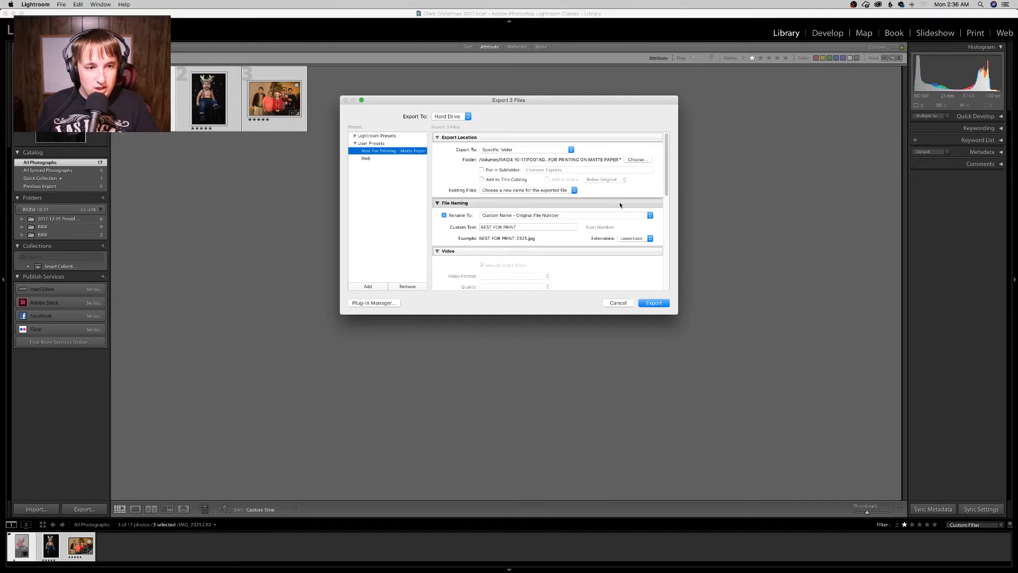
left_click(631, 303)
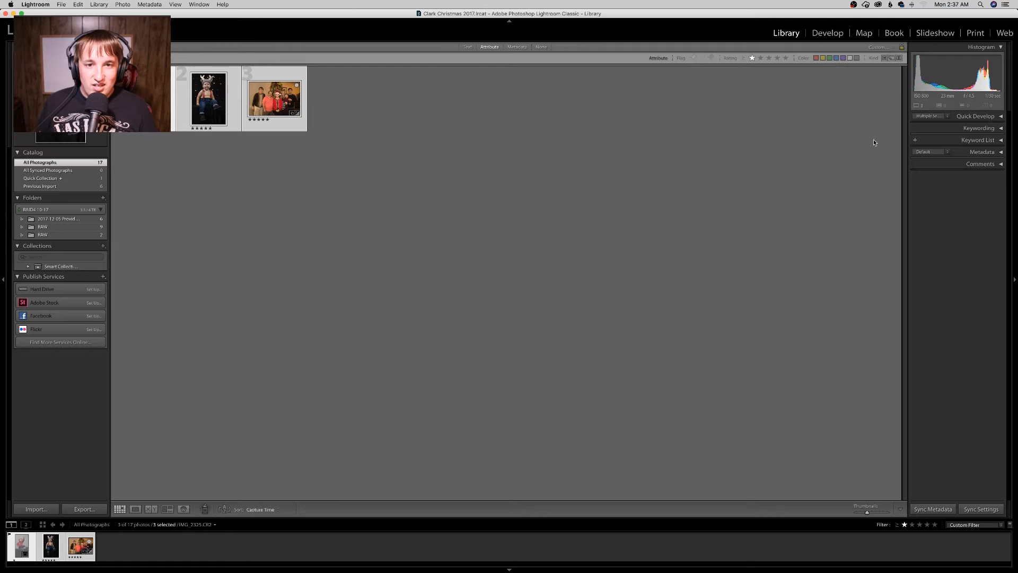
Step: Open the family photo in the Develop module
left_click(833, 33)
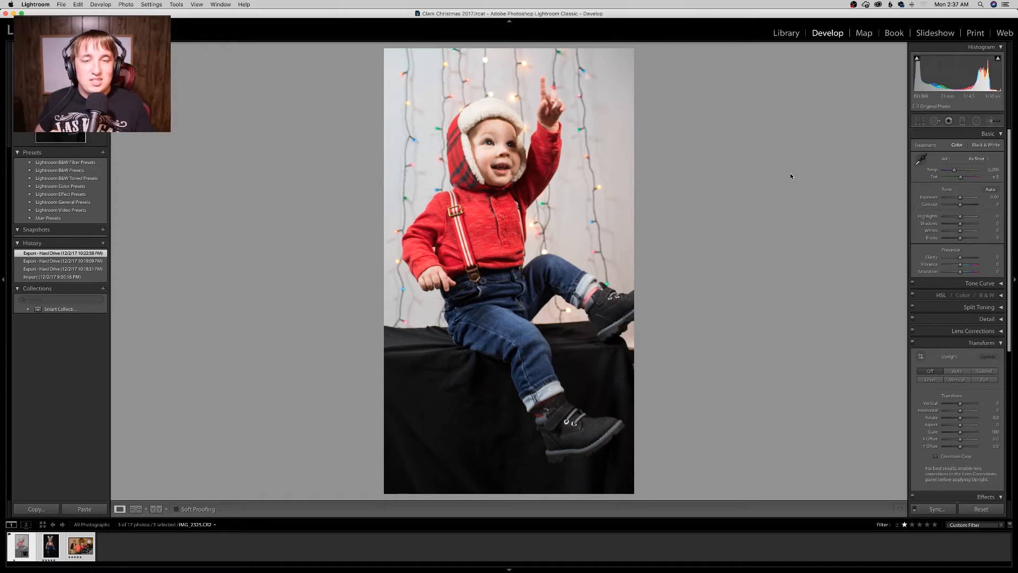
left_click(89, 545)
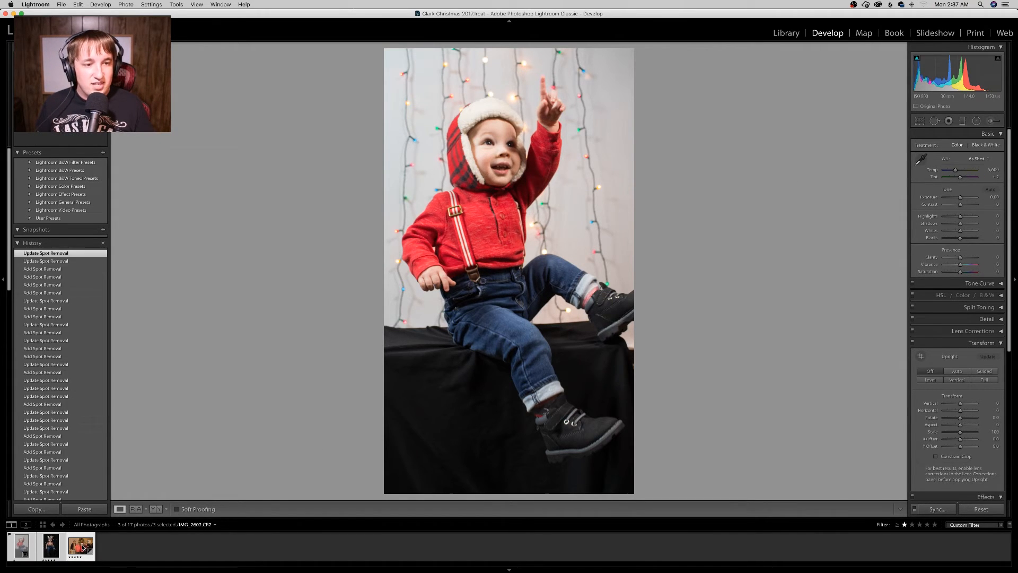